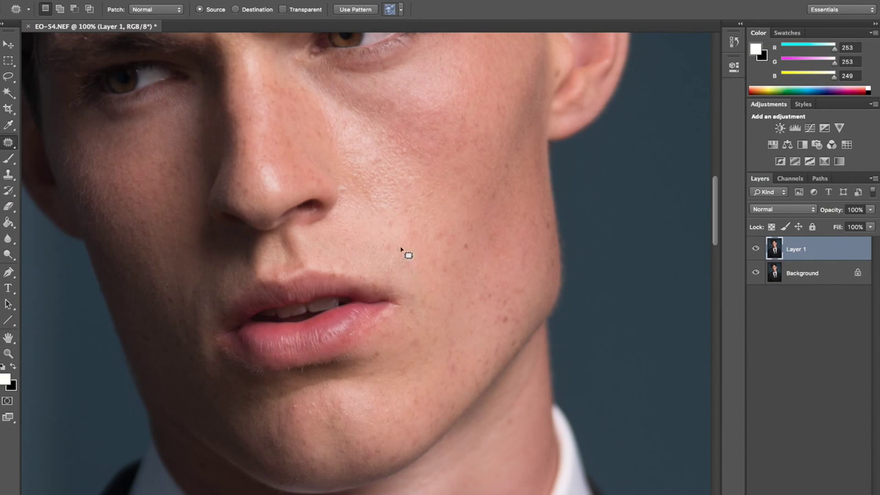
Patch the skin blemishes on the chin and beside the nostril with cleaner neighbouring skin
{"action": "left_click_drag", "start_coordinate": [446, 355], "coordinate": [407, 343]}
{"action": "key", "text": "ctrl+d"}
{"action": "scroll", "coordinate": [322, 302], "scroll_direction": "up", "scroll_amount": 5}
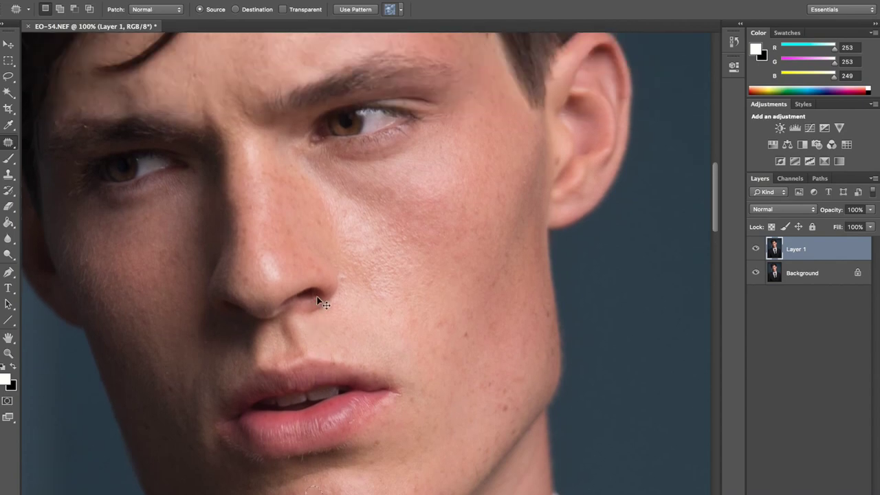
{"action": "scroll", "coordinate": [322, 303], "scroll_direction": "up", "scroll_amount": 1}
{"action": "left_click_drag", "start_coordinate": [330, 300], "coordinate": [326, 301]}
{"action": "key", "text": "ctrl+d"}
{"action": "scroll", "coordinate": [332, 320], "scroll_direction": "up", "scroll_amount": 10}
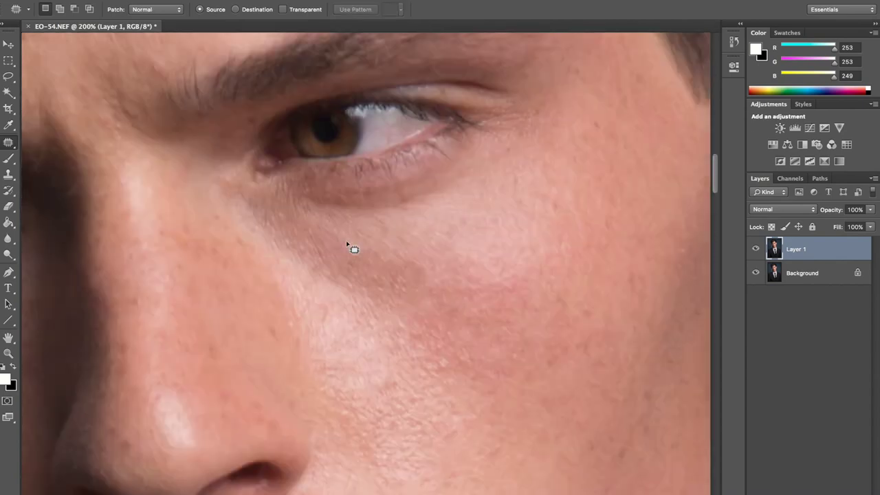
Patch the skin marks around the bright-side eye and on the forehead above the brows
{"action": "scroll", "coordinate": [350, 245], "scroll_direction": "left", "scroll_amount": 1}
{"action": "mouse_move", "coordinate": [374, 187]}
{"action": "left_mouse_down"}
{"action": "mouse_move", "coordinate": [350, 182]}
{"action": "mouse_move", "coordinate": [377, 193]}
{"action": "mouse_move", "coordinate": [406, 92]}
{"action": "mouse_move", "coordinate": [399, 112]}
{"action": "left_mouse_up"}
{"action": "key", "text": "ctrl+d"}
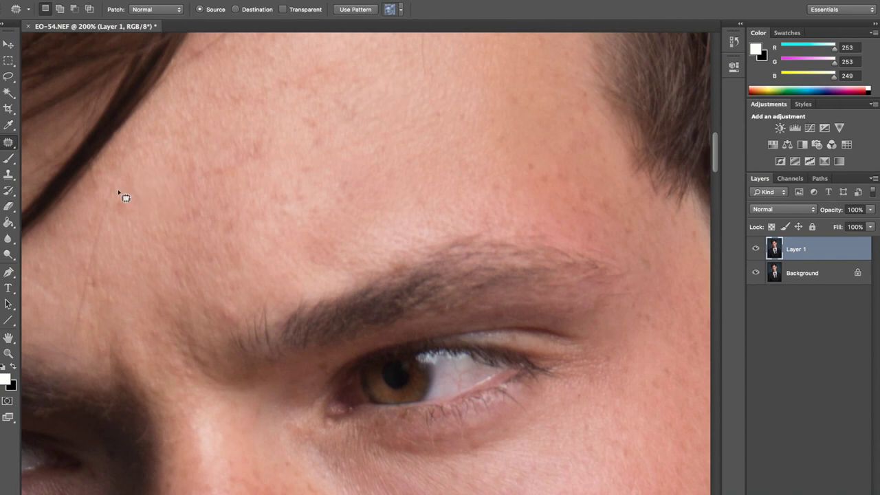
{"action": "scroll", "coordinate": [145, 226], "scroll_direction": "down", "scroll_amount": 5}
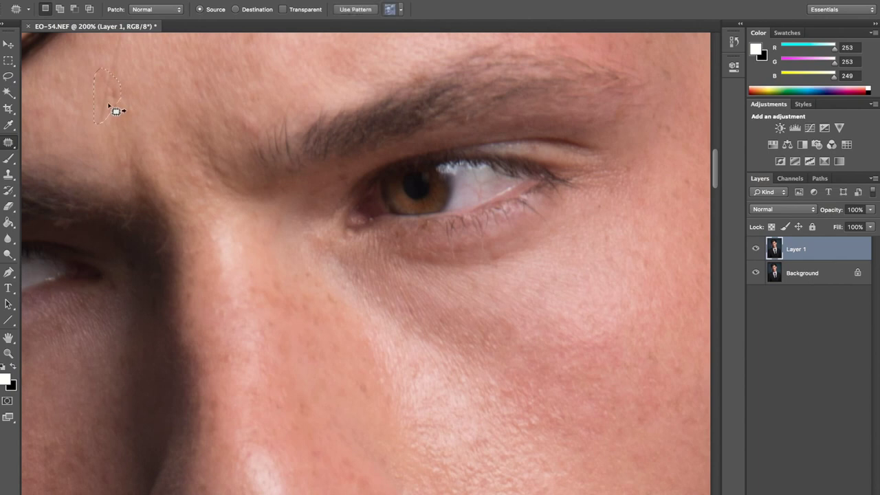
{"action": "scroll", "coordinate": [193, 122], "scroll_direction": "up", "scroll_amount": 3}
{"action": "mouse_move", "coordinate": [250, 234]}
{"action": "left_mouse_down"}
{"action": "mouse_move", "coordinate": [262, 206]}
{"action": "mouse_move", "coordinate": [266, 226]}
{"action": "mouse_move", "coordinate": [254, 237]}
{"action": "left_mouse_up"}
{"action": "key", "text": "ctrl+d"}
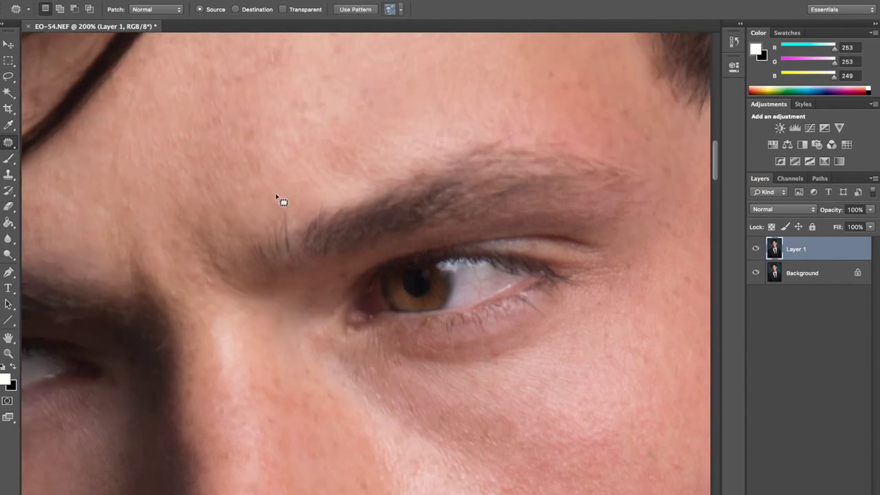
Patch another small blemish on the face using nearby clean skin
{"action": "scroll", "coordinate": [277, 199], "scroll_direction": "up", "scroll_amount": 3}
{"action": "key", "text": "ctrl+minus"}
{"action": "key", "text": "ctrl+minus"}
{"action": "key", "text": "ctrl+minus"}
{"action": "key", "text": "ctrl+minus"}
{"action": "key", "text": "ctrl+plus"}
{"action": "key", "text": "ctrl+plus"}
{"action": "key", "text": "ctrl+plus"}
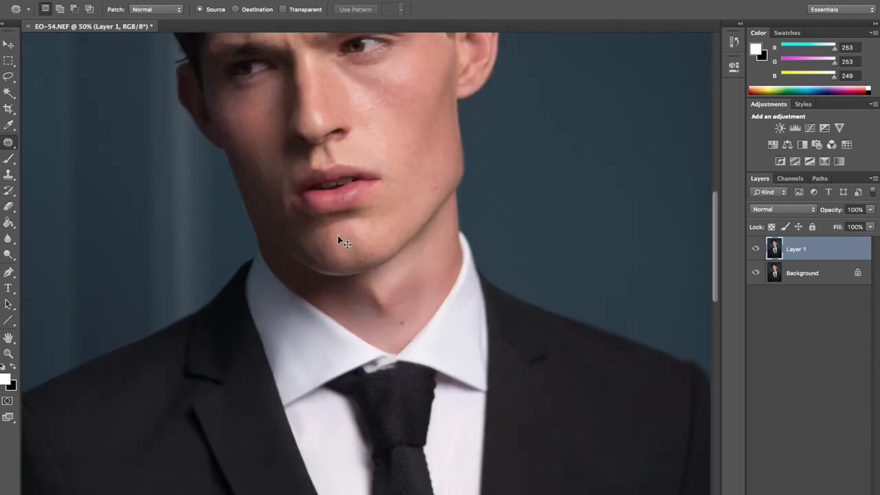
{"action": "mouse_move", "coordinate": [280, 203]}
{"action": "left_mouse_down"}
{"action": "mouse_move", "coordinate": [281, 235]}
{"action": "mouse_move", "coordinate": [279, 204]}
{"action": "mouse_move", "coordinate": [269, 204]}
{"action": "left_mouse_up"}
{"action": "key", "text": "ctrl+d"}
Inspect the retouched skin up close and in the full portrait for remaining blemishes
{"action": "scroll", "coordinate": [305, 238], "scroll_direction": "up", "scroll_amount": 3}
{"action": "scroll", "coordinate": [368, 168], "scroll_direction": "up", "scroll_amount": 5}
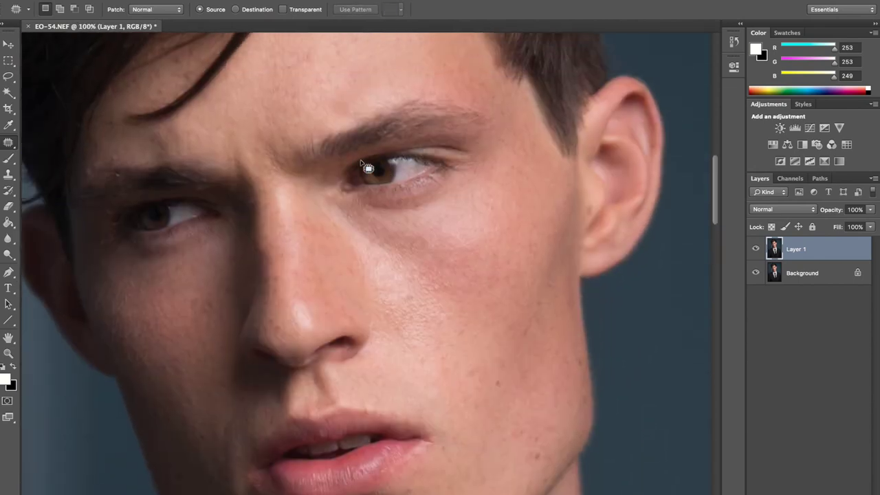
{"action": "key", "text": "ctrl+minus"}
{"action": "key", "text": "ctrl+minus"}
{"action": "key", "text": "ctrl+minus"}
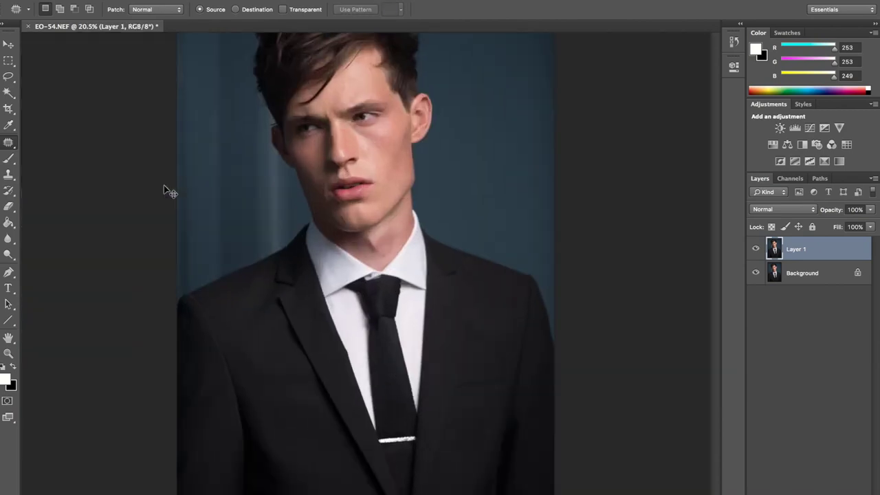
{"action": "key", "text": "ctrl+plus"}
{"action": "key", "text": "ctrl+plus"}
{"action": "scroll", "coordinate": [337, 135], "scroll_direction": "up", "scroll_amount": 5}
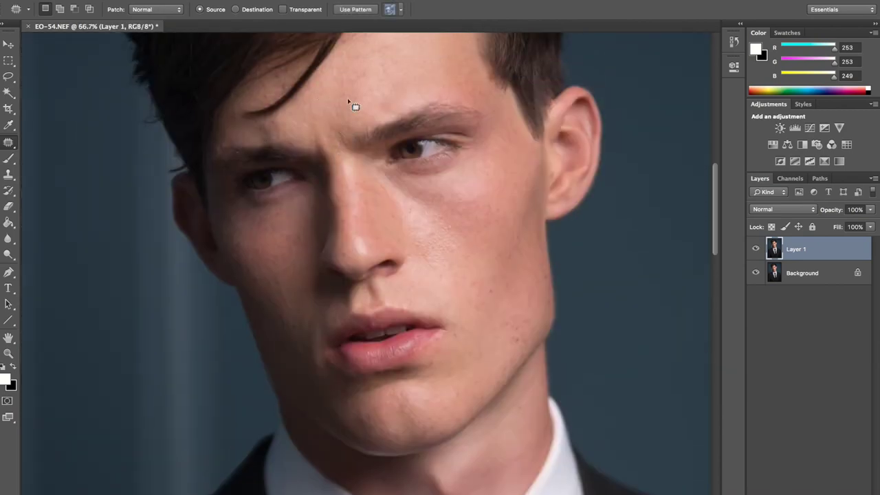
{"action": "key", "text": "ctrl+minus"}
{"action": "key", "text": "ctrl+minus"}
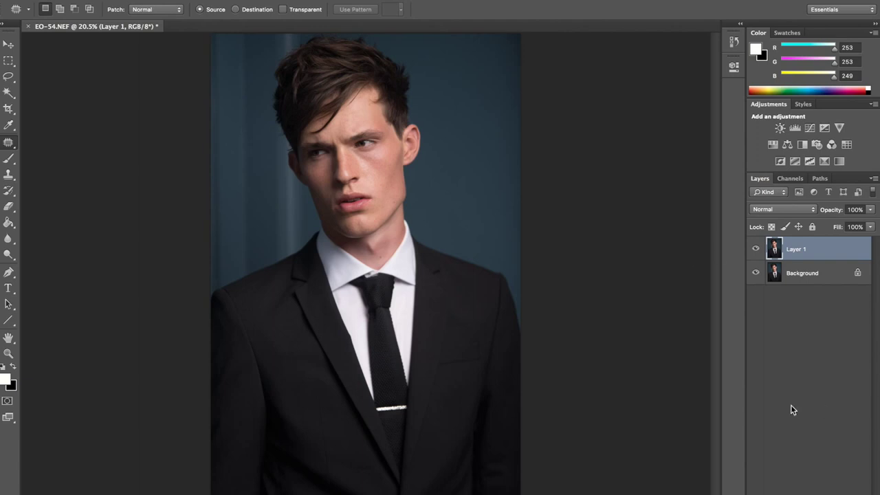
Add a Curves adjustment layer and pull its RGB white and black points slightly inward
{"action": "left_click", "coordinate": [798, 492]}
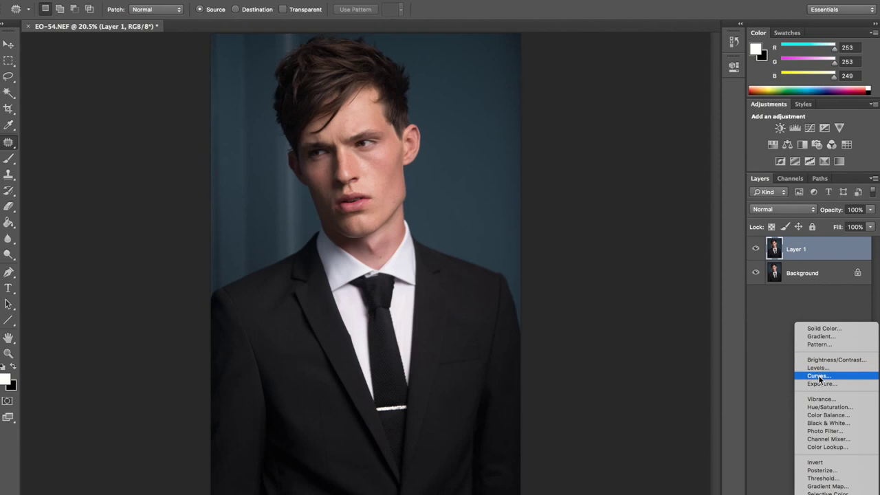
{"action": "key", "text": "Escape"}
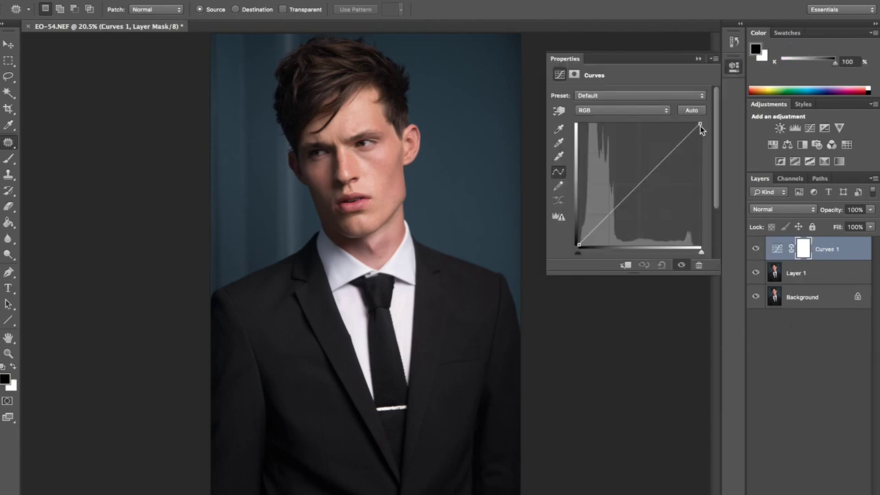
{"action": "left_click_drag", "start_coordinate": [701, 122], "coordinate": [689, 113]}
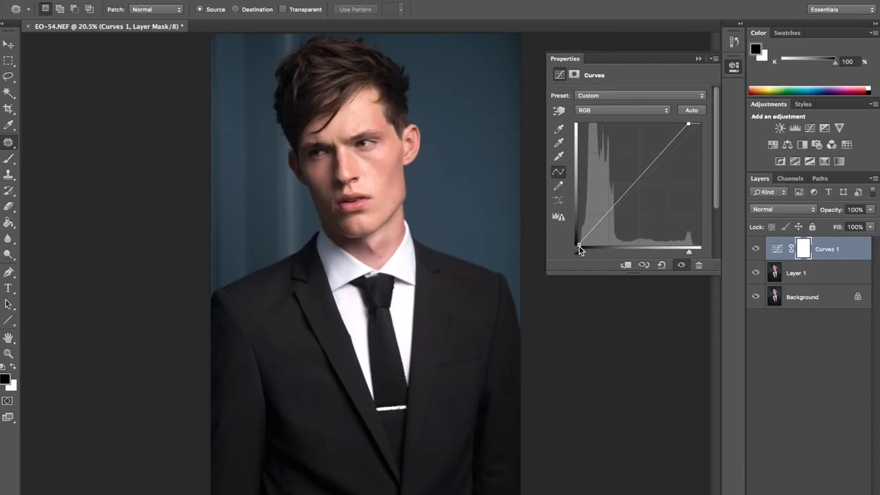
{"action": "left_click_drag", "start_coordinate": [580, 244], "coordinate": [583, 252]}
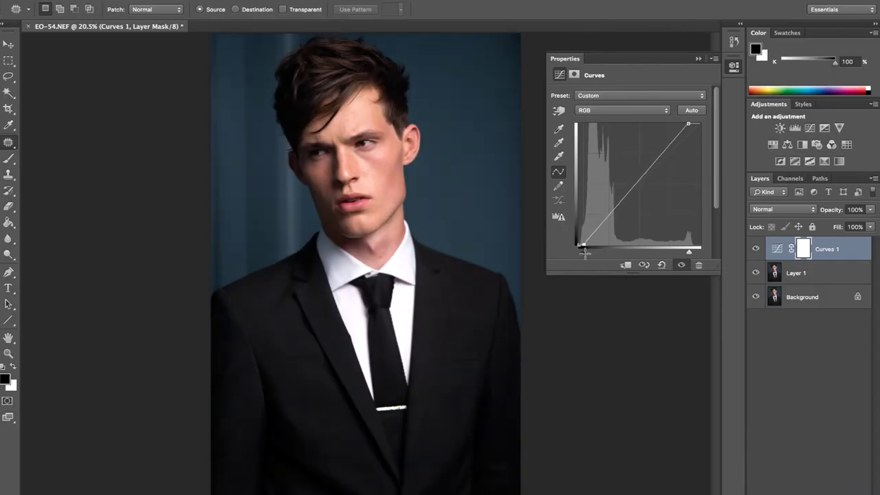
{"action": "left_click", "coordinate": [698, 59]}
Add a second Curves adjustment layer, raising its RGB midtones slightly and pulling the shadow point down
{"action": "left_click", "coordinate": [790, 481]}
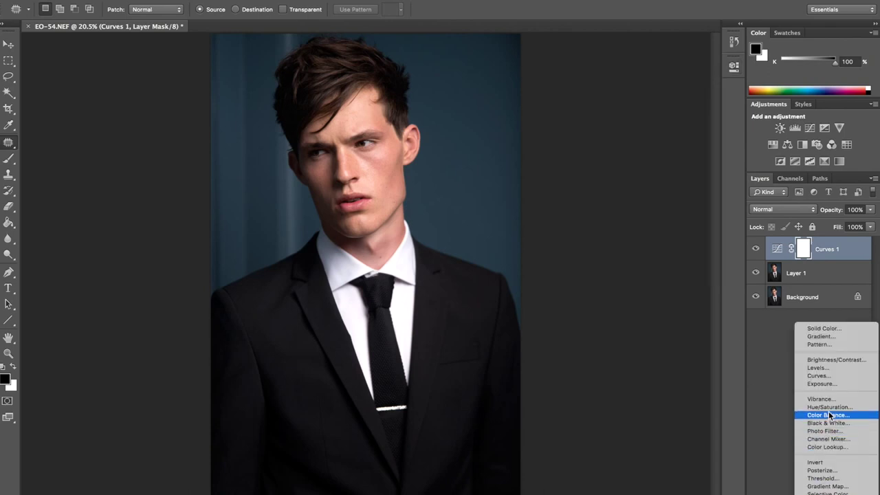
{"action": "left_click", "coordinate": [818, 376]}
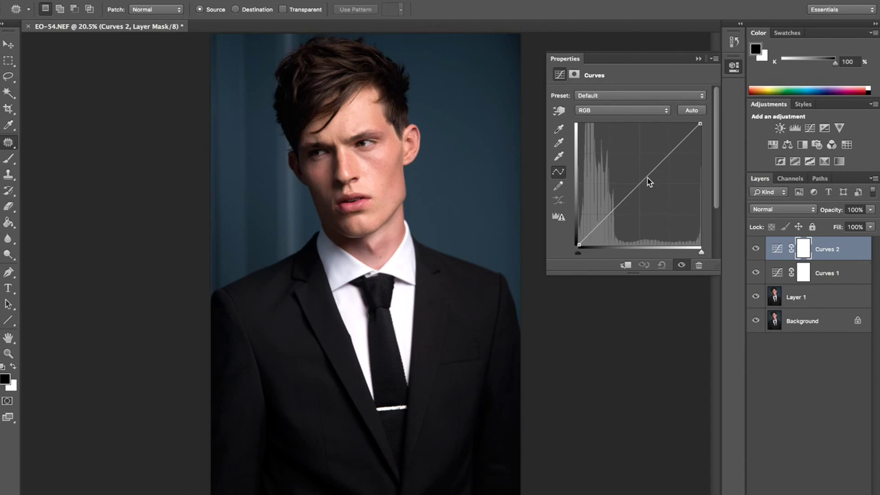
{"action": "left_click", "coordinate": [647, 177]}
{"action": "left_click_drag", "start_coordinate": [646, 175], "coordinate": [645, 173]}
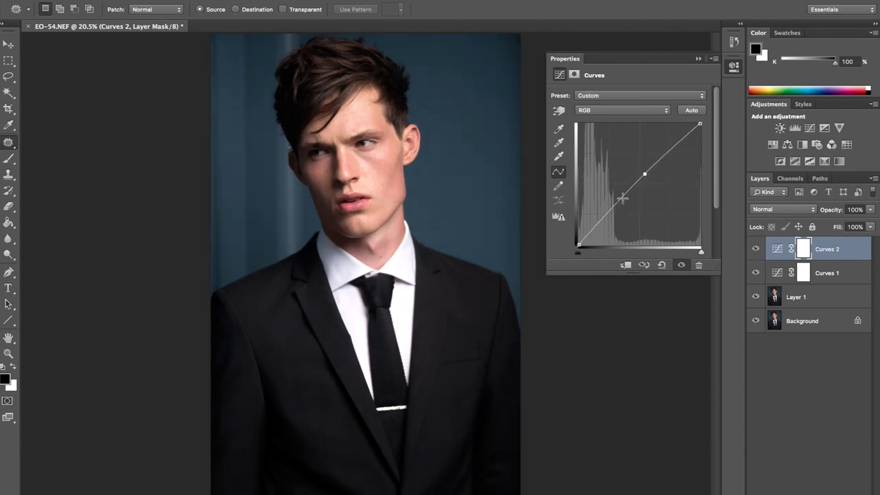
{"action": "left_click_drag", "start_coordinate": [618, 201], "coordinate": [619, 204]}
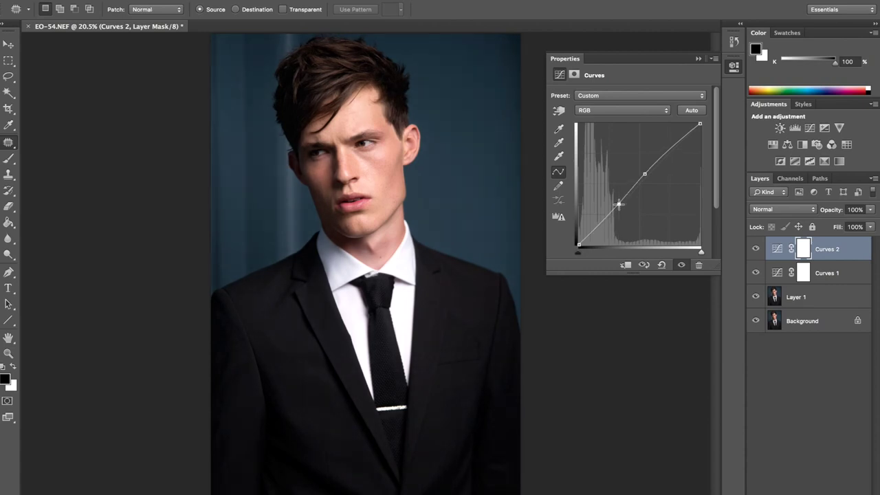
{"action": "left_click", "coordinate": [699, 60]}
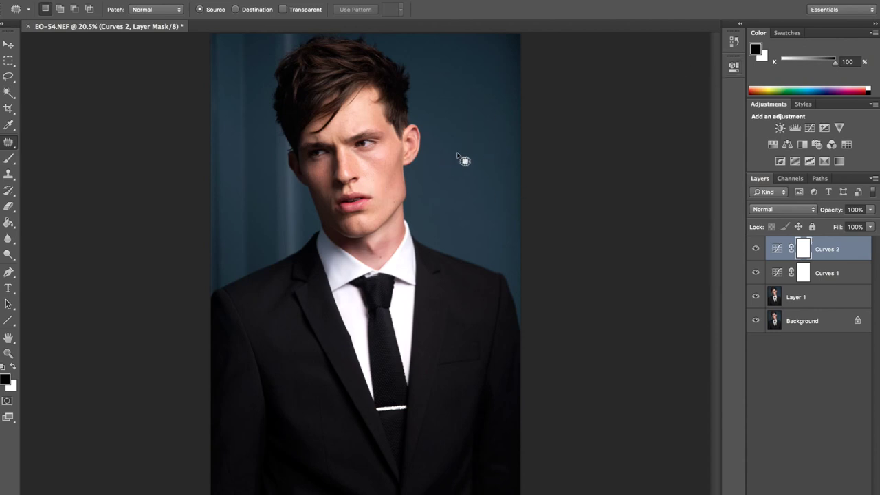
Create a Soft Light layer filled with 50% gray directly above Layer 1
{"action": "left_click", "coordinate": [816, 305]}
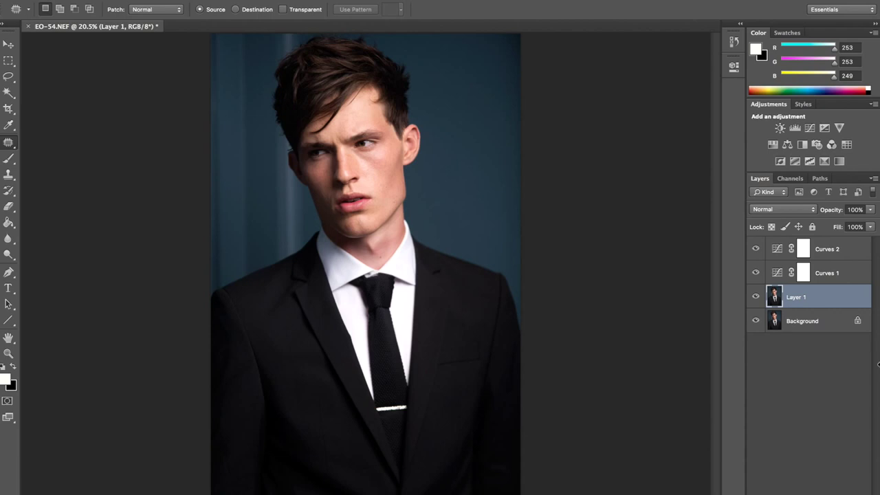
{"action": "key", "text": "ctrl+shift+n"}
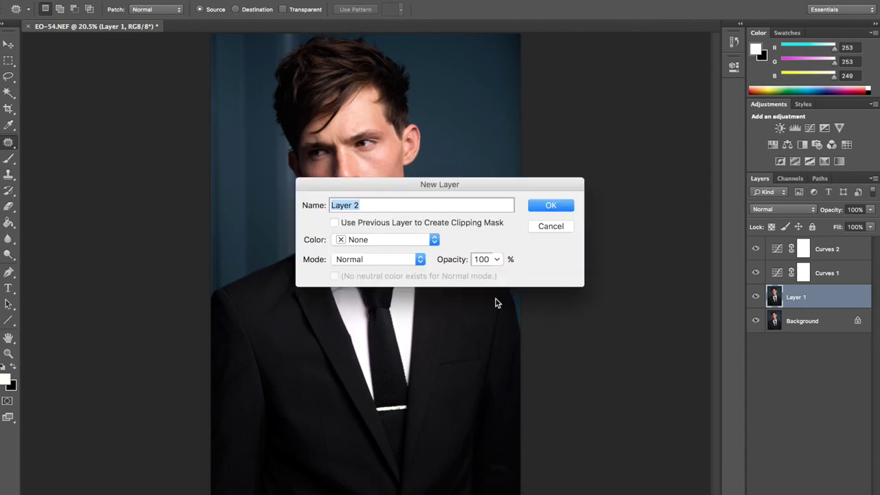
{"action": "left_click", "coordinate": [360, 258]}
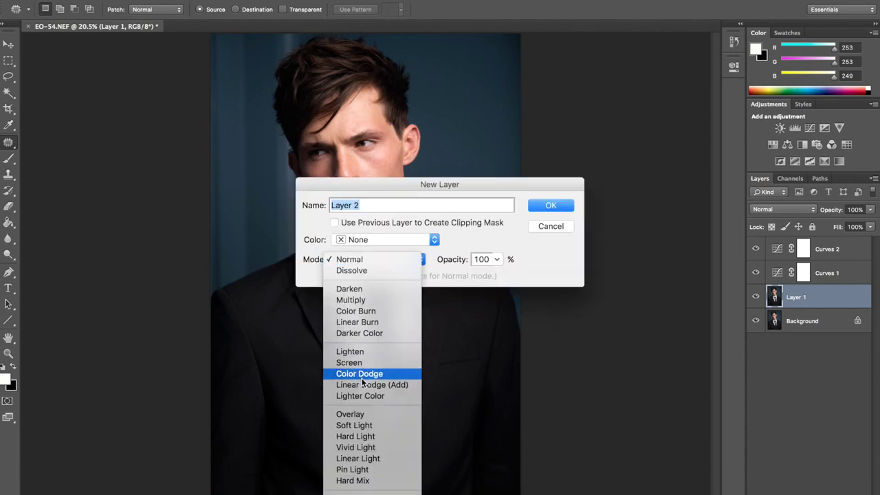
{"action": "left_click", "coordinate": [362, 425]}
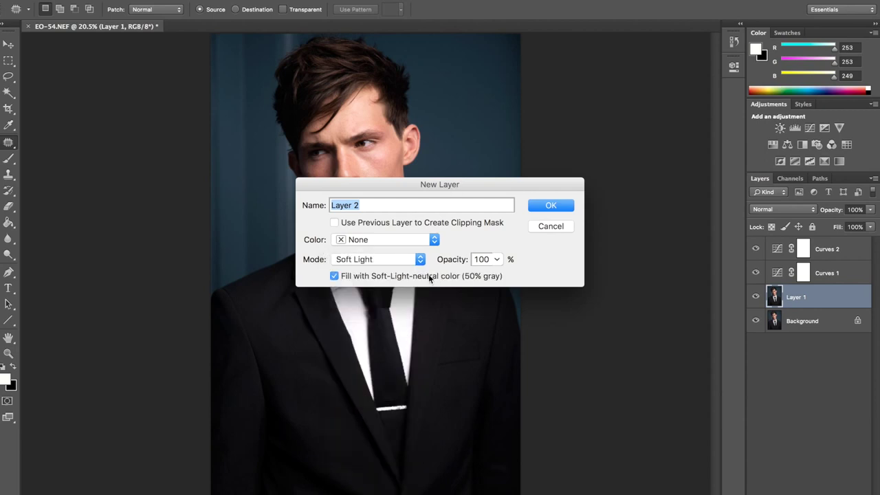
{"action": "left_click", "coordinate": [552, 205]}
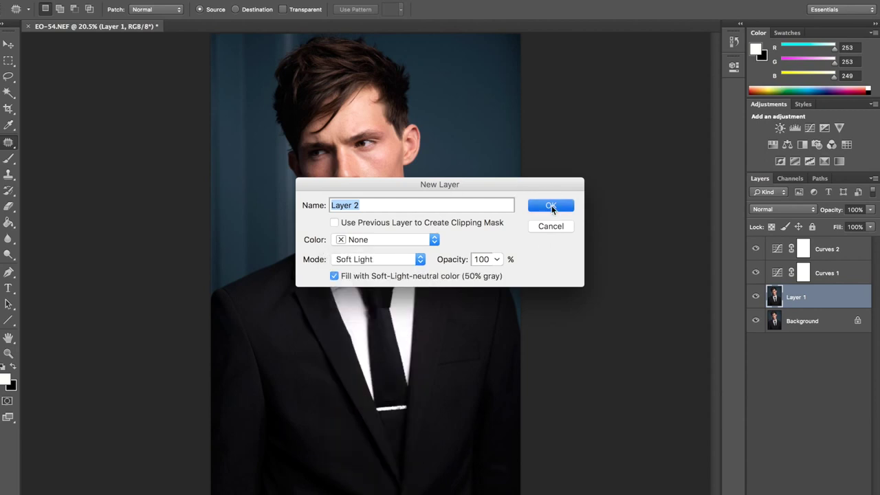
Set up a black brush of size 90 with 2% flow for burning the bright-side eyebrow on the gray layer
{"action": "key", "text": "ctrl+plus"}
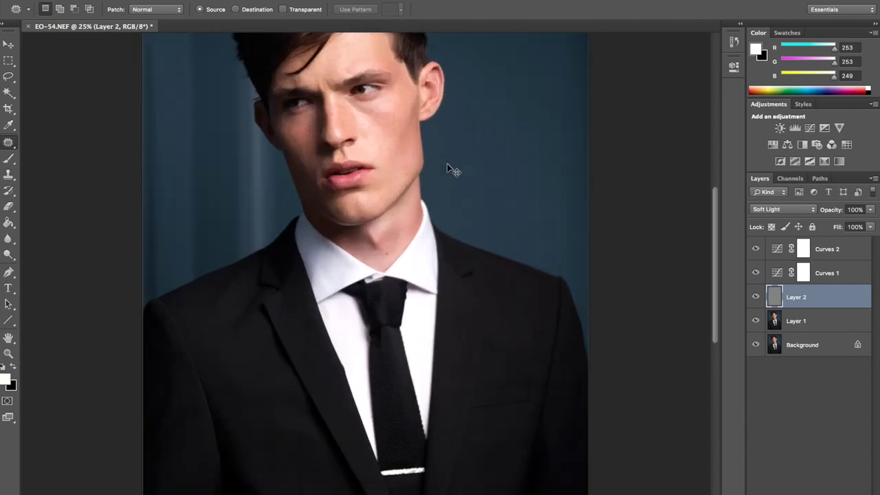
{"action": "key", "text": "ctrl+plus"}
{"action": "key", "text": "ctrl+plus"}
{"action": "scroll", "coordinate": [448, 166], "scroll_direction": "up", "scroll_amount": 4}
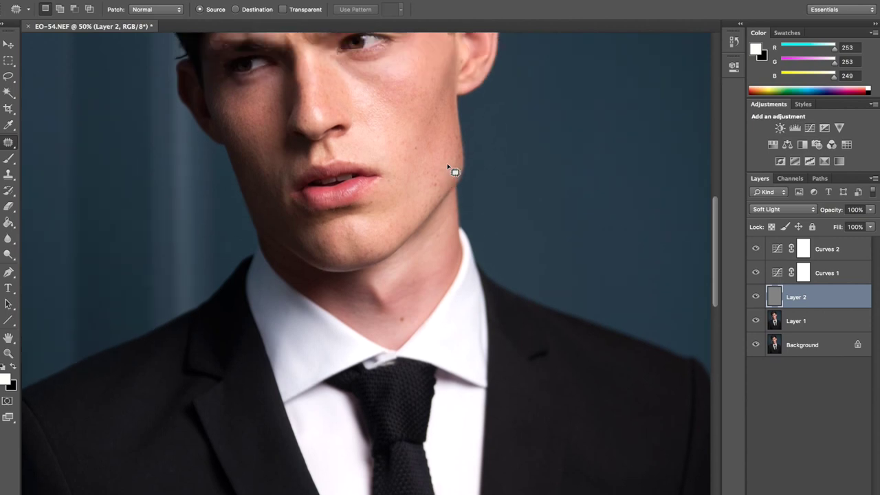
{"action": "scroll", "coordinate": [449, 166], "scroll_direction": "up", "scroll_amount": 6}
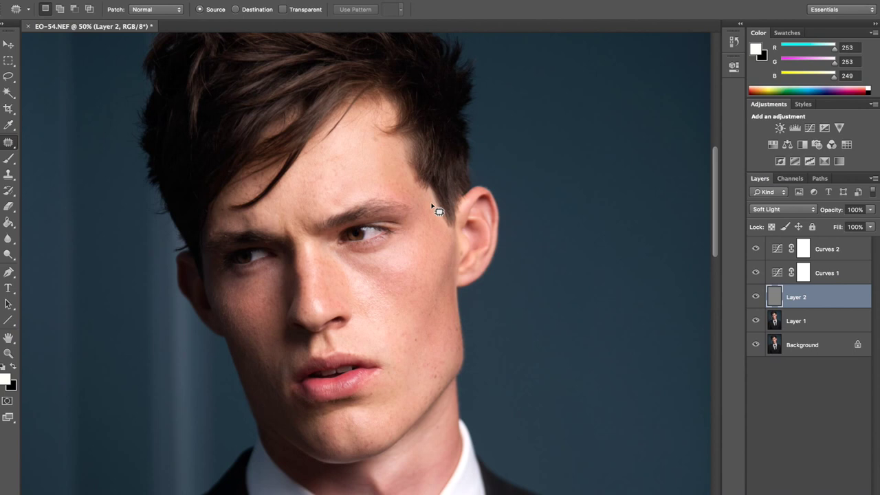
{"action": "key", "text": "ctrl+plus"}
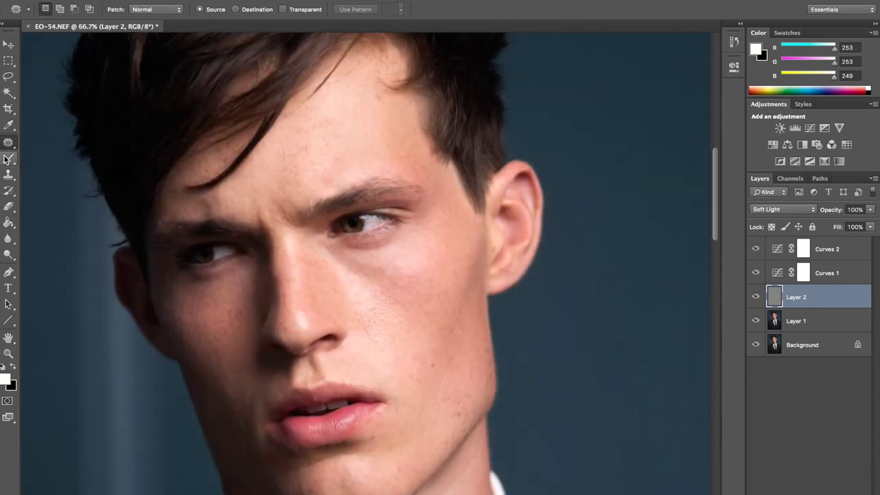
{"action": "left_click", "coordinate": [8, 158]}
{"action": "key", "text": "x"}
{"action": "key", "text": "bracketleft"}
{"action": "key", "text": "bracketleft"}
{"action": "key", "text": "bracketleft"}
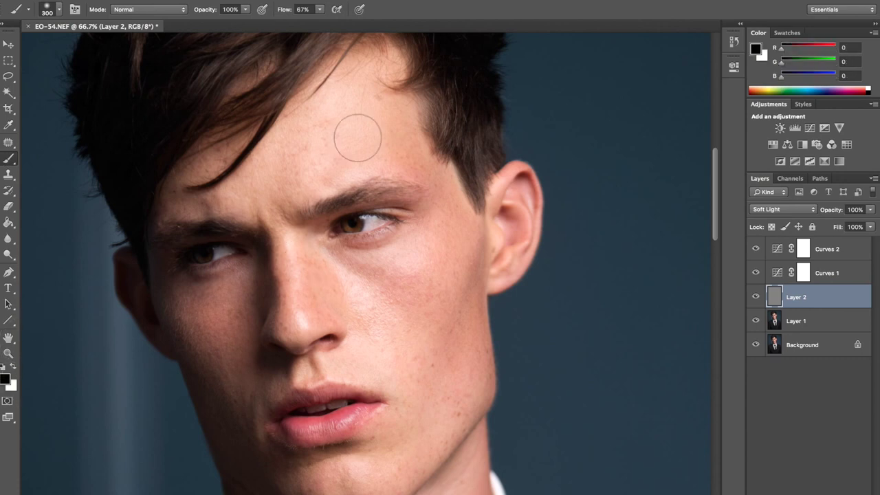
{"action": "key", "text": "bracketleft"}
{"action": "key", "text": "bracketleft"}
{"action": "key", "text": "bracketleft"}
{"action": "key", "text": "bracketleft"}
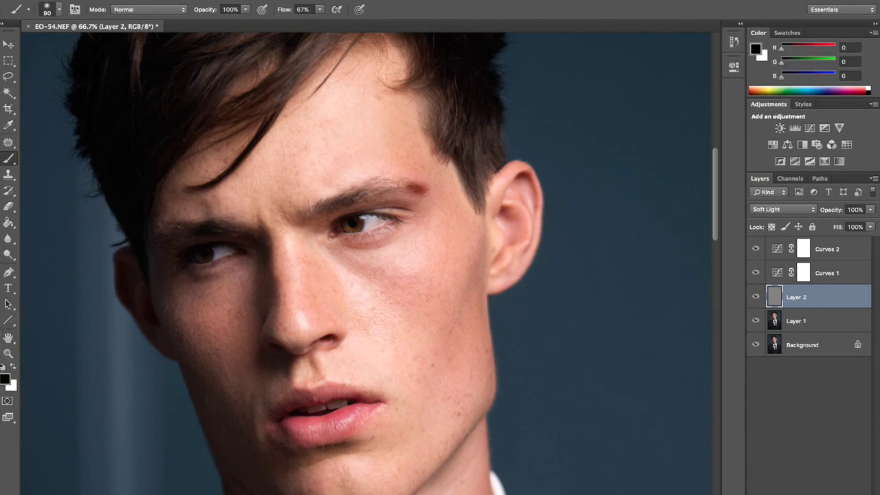
{"action": "left_click_drag", "start_coordinate": [286, 10], "coordinate": [252, 20]}
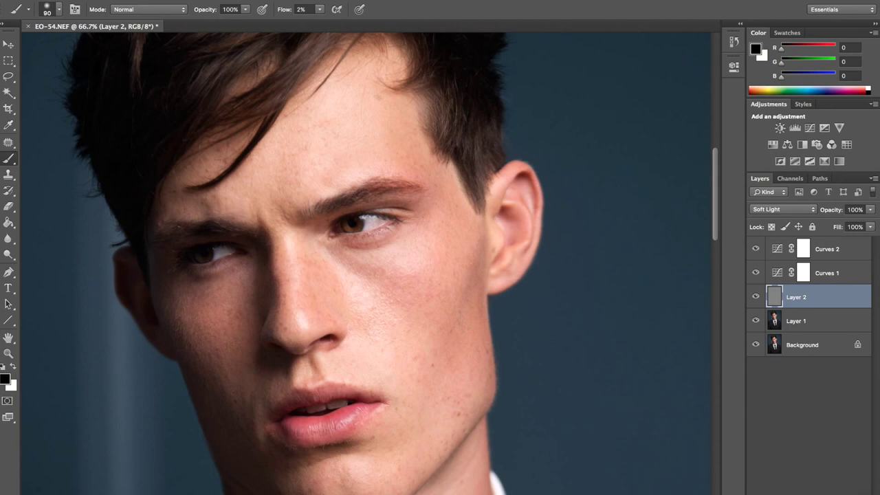
Add an empty layer in Color blend mode above the gray layer and swap the foreground and background colors
{"action": "key", "text": "ctrl+alt+shift+n"}
{"action": "left_click", "coordinate": [782, 209]}
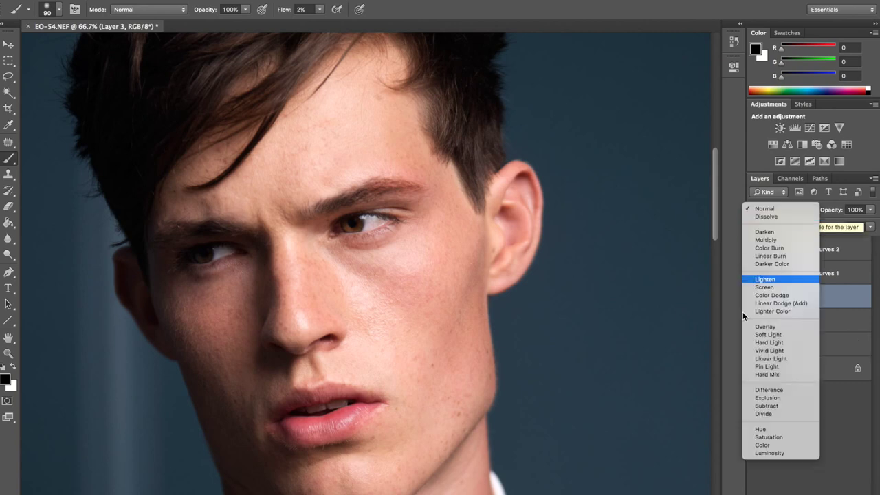
{"action": "left_click", "coordinate": [763, 445]}
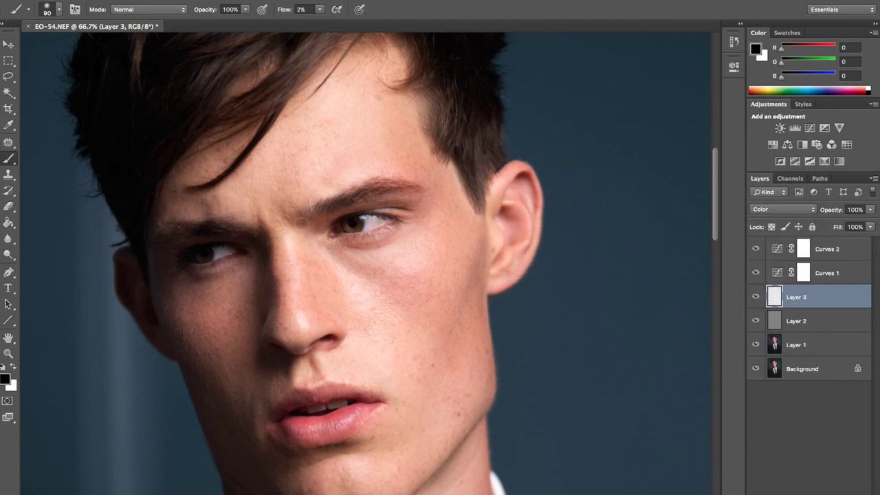
{"action": "left_click", "coordinate": [14, 367]}
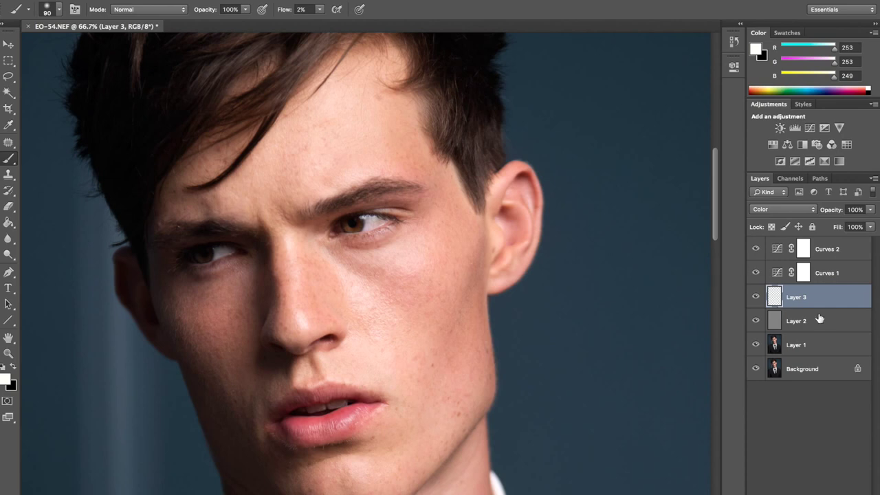
Set up a black size 400 brush with 2% flow for burning the face and neck on the gray Soft Light layer
{"action": "left_click", "coordinate": [776, 328]}
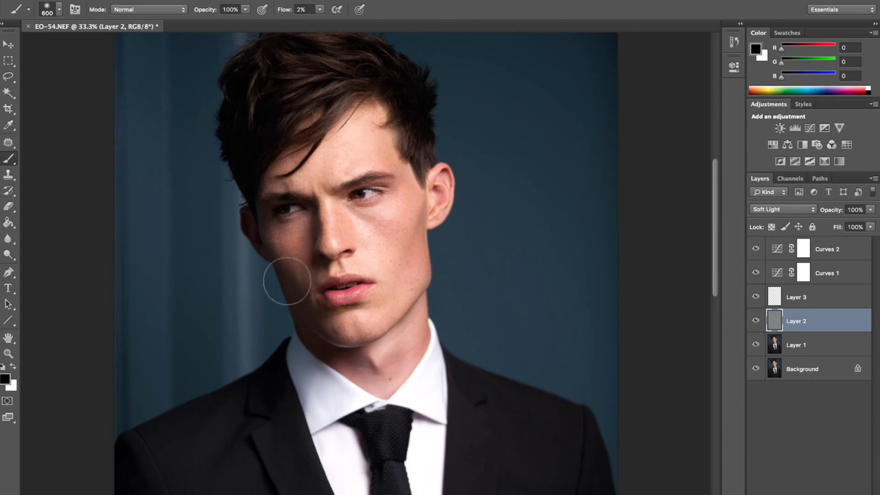
{"action": "key", "text": "bracketleft"}
{"action": "key", "text": "bracketleft"}
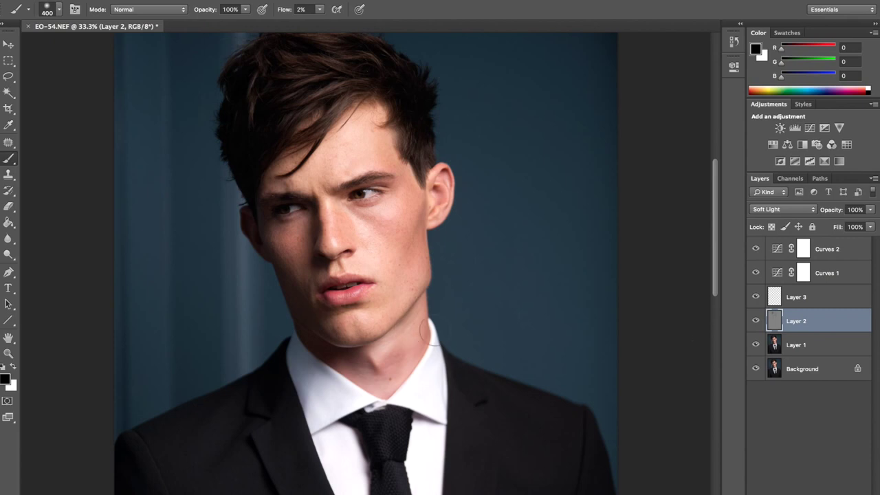
Sample a light skin tone from the bright cheek and paint it over the reddish neck on the Color blend layer
{"action": "left_click", "coordinate": [794, 304]}
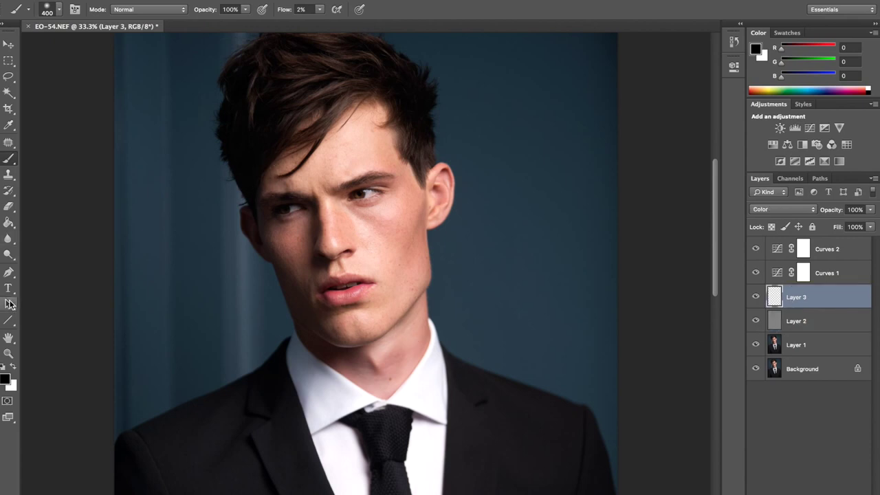
{"action": "left_click", "coordinate": [387, 248], "text": "alt"}
{"action": "mouse_move", "coordinate": [385, 380]}
{"action": "left_mouse_down"}
{"action": "mouse_move", "coordinate": [415, 331]}
{"action": "mouse_move", "coordinate": [363, 377]}
{"action": "mouse_move", "coordinate": [389, 394]}
{"action": "left_mouse_up"}
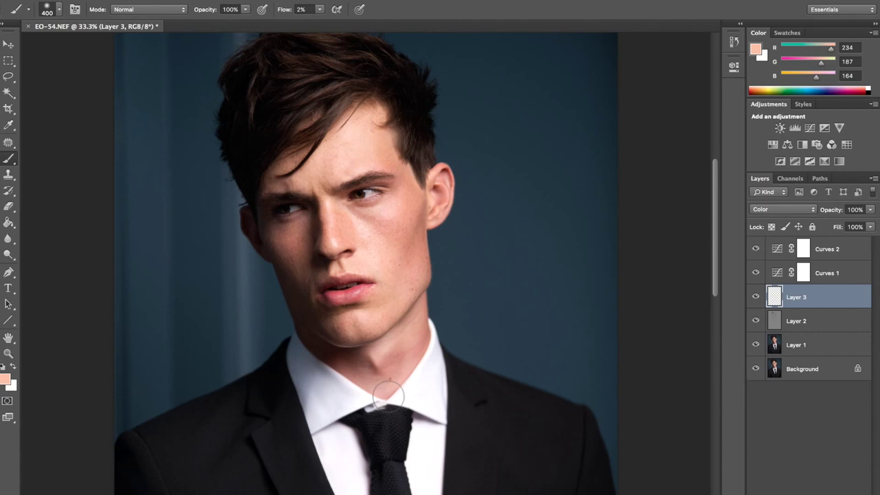
{"action": "mouse_move", "coordinate": [389, 394]}
{"action": "left_mouse_down"}
{"action": "mouse_move", "coordinate": [407, 343]}
{"action": "mouse_move", "coordinate": [379, 386]}
{"action": "mouse_move", "coordinate": [335, 356]}
{"action": "mouse_move", "coordinate": [394, 366]}
{"action": "mouse_move", "coordinate": [423, 335]}
{"action": "mouse_move", "coordinate": [419, 298]}
{"action": "mouse_move", "coordinate": [394, 367]}
{"action": "mouse_move", "coordinate": [376, 384]}
{"action": "mouse_move", "coordinate": [334, 356]}
{"action": "mouse_move", "coordinate": [394, 367]}
{"action": "mouse_move", "coordinate": [420, 338]}
{"action": "mouse_move", "coordinate": [403, 360]}
{"action": "left_mouse_up"}
Compare the neck color with Layer 3 hidden and shown
{"action": "left_click", "coordinate": [757, 297]}
{"action": "left_click", "coordinate": [757, 296]}
{"action": "left_click", "coordinate": [758, 295]}
{"action": "left_click", "coordinate": [757, 296]}
{"action": "left_click", "coordinate": [758, 297]}
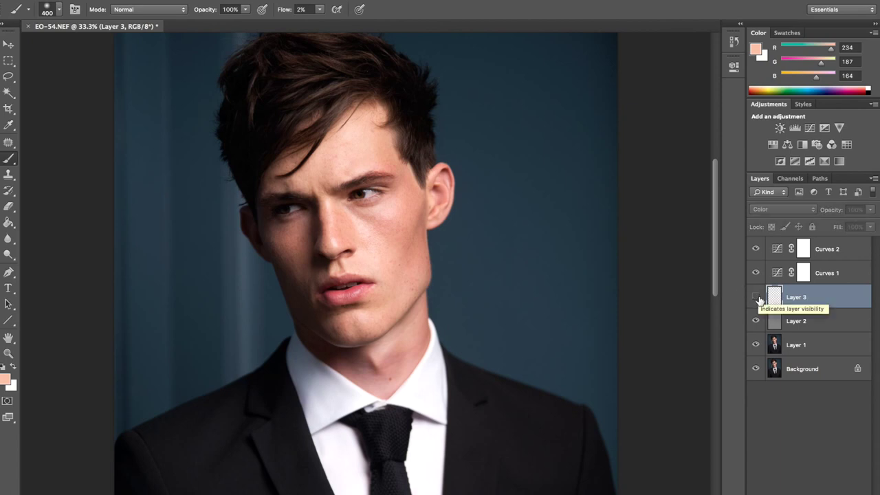
{"action": "left_click", "coordinate": [758, 297]}
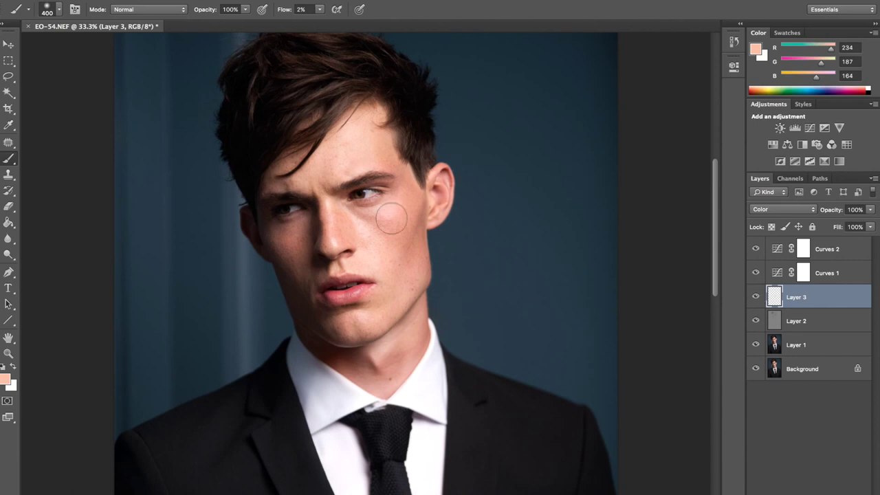
Add an Exposure adjustment layer above Layer 3 with Offset +0.0084 and Gamma Correction 0.91
{"action": "scroll", "coordinate": [454, 240], "scroll_direction": "down", "scroll_amount": 4}
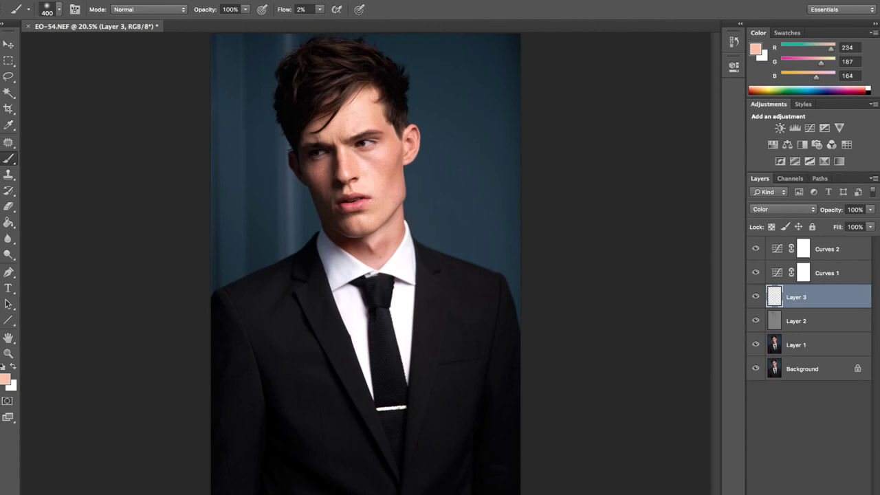
{"action": "left_click", "coordinate": [804, 492]}
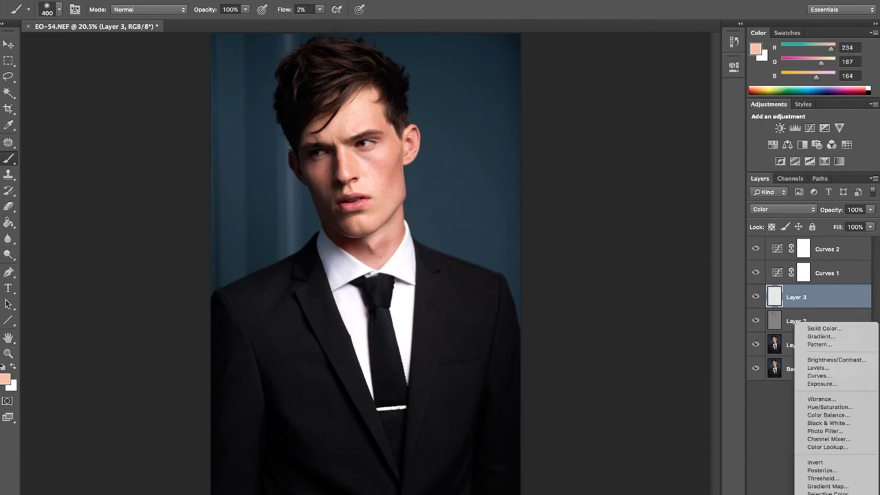
{"action": "left_click", "coordinate": [811, 384]}
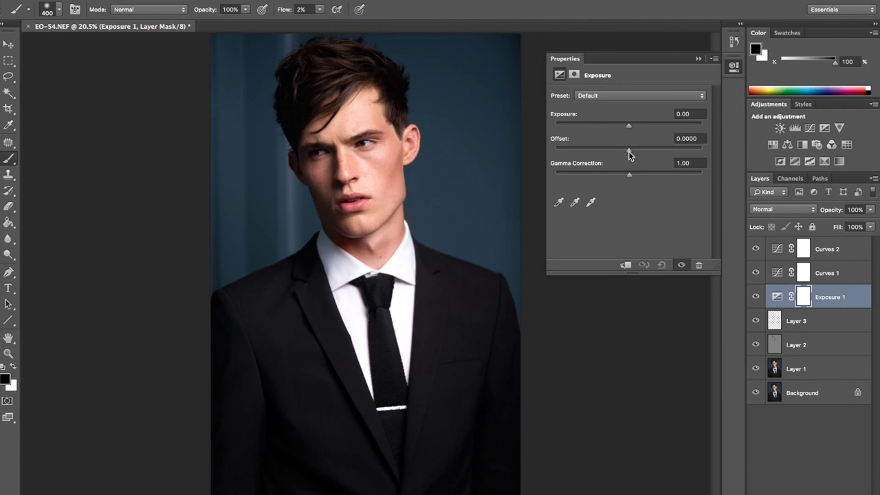
{"action": "left_click_drag", "start_coordinate": [629, 155], "coordinate": [631, 155]}
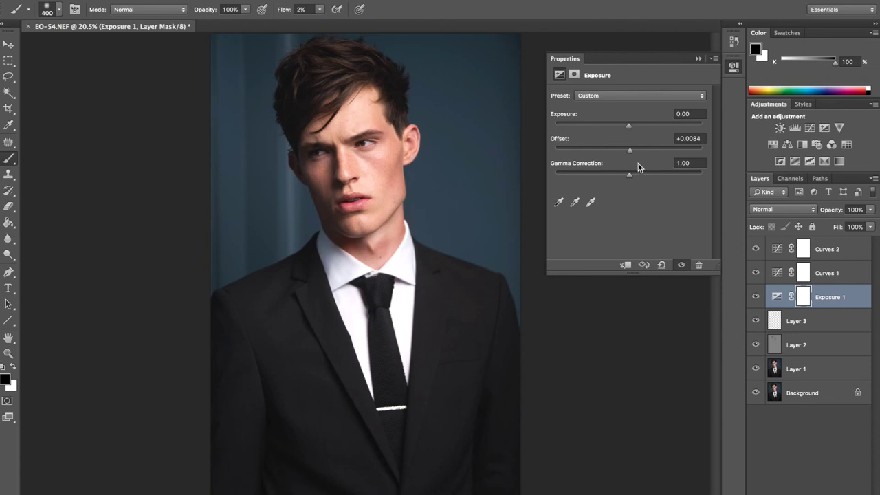
{"action": "left_click_drag", "start_coordinate": [631, 176], "coordinate": [634, 176]}
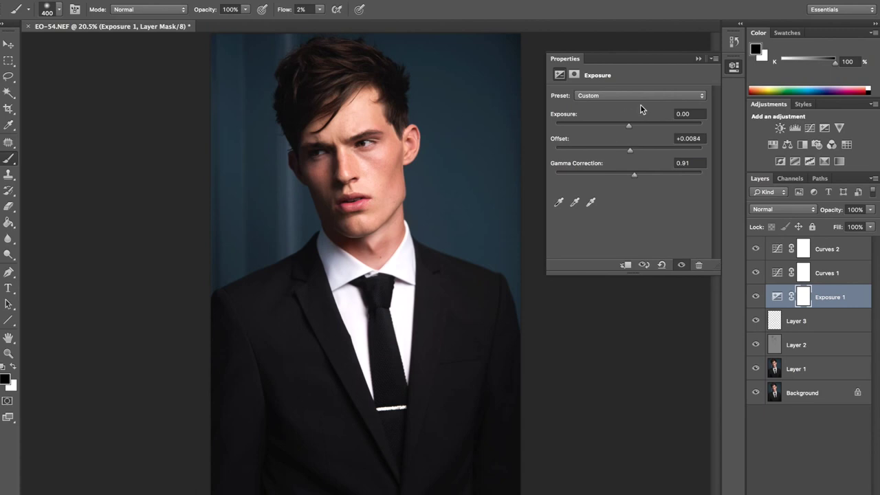
{"action": "left_click", "coordinate": [698, 59]}
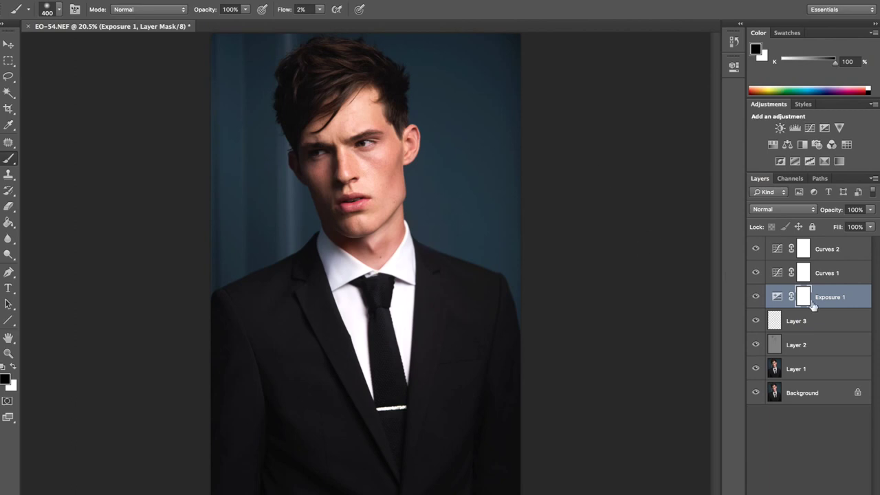
Add a third Curves adjustment layer above Curves 2, placing a midtone point and a darker-tone point on its RGB curve
{"action": "left_click", "coordinate": [822, 249]}
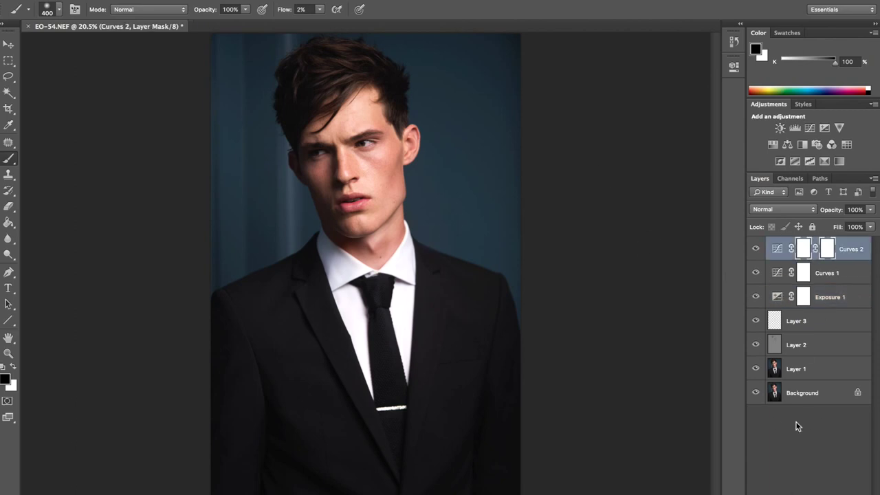
{"action": "left_click", "coordinate": [803, 492]}
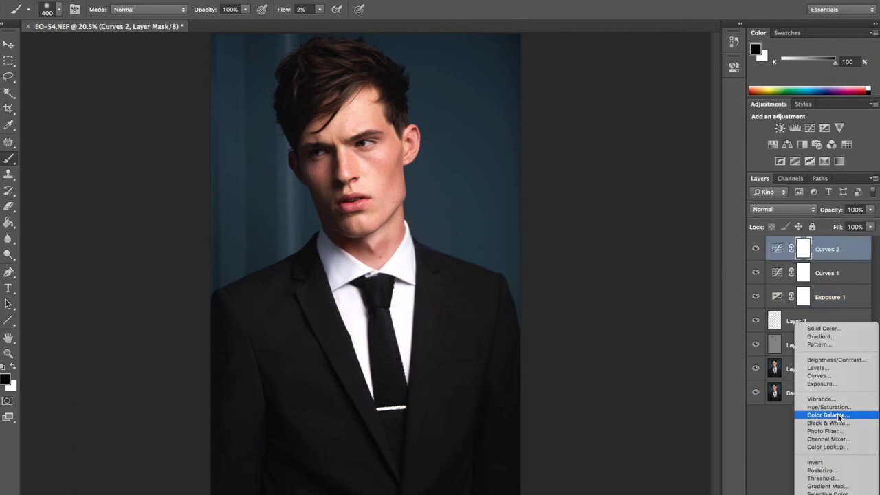
{"action": "left_click", "coordinate": [817, 376]}
{"action": "left_click", "coordinate": [645, 176]}
{"action": "left_click_drag", "start_coordinate": [644, 176], "coordinate": [646, 178]}
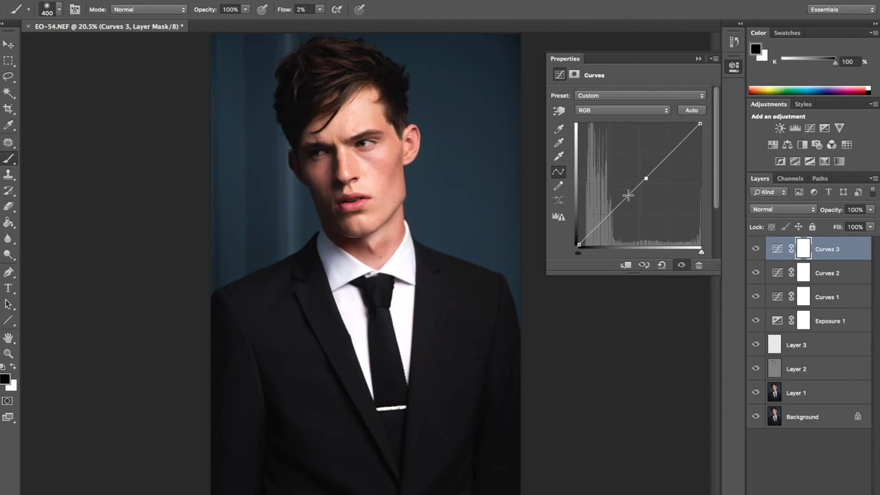
{"action": "left_click", "coordinate": [628, 196]}
{"action": "left_click_drag", "start_coordinate": [628, 196], "coordinate": [627, 197]}
{"action": "left_click", "coordinate": [697, 60]}
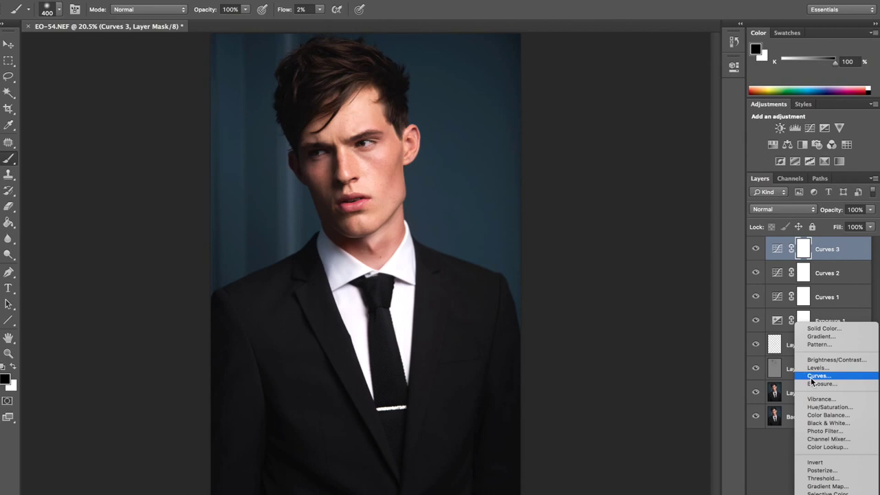
Add a Hue/Saturation adjustment layer on top with Saturation at about -13 and invert its mask to black
{"action": "left_click", "coordinate": [824, 408]}
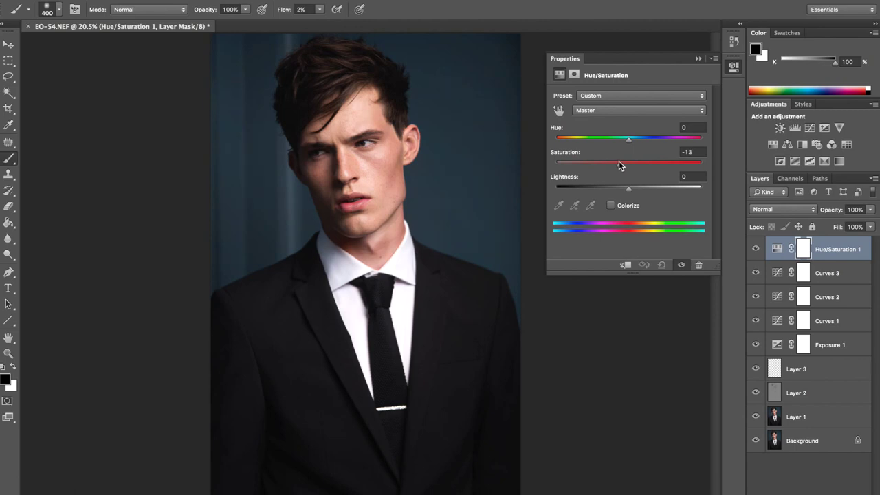
{"action": "left_click", "coordinate": [697, 60]}
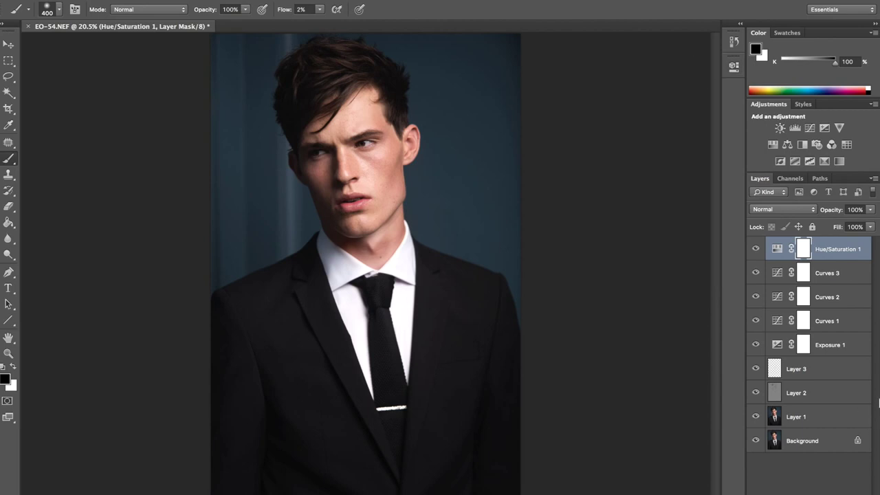
{"action": "key", "text": "ctrl+i"}
Paint white over the face and neck on the Hue/Saturation mask with a size 900 brush at 22% flow
{"action": "left_click_drag", "start_coordinate": [280, 14], "coordinate": [303, 14]}
{"action": "key", "text": "bracketright"}
{"action": "key", "text": "bracketright"}
{"action": "key", "text": "bracketright"}
{"action": "key", "text": "bracketright"}
{"action": "key", "text": "bracketright"}
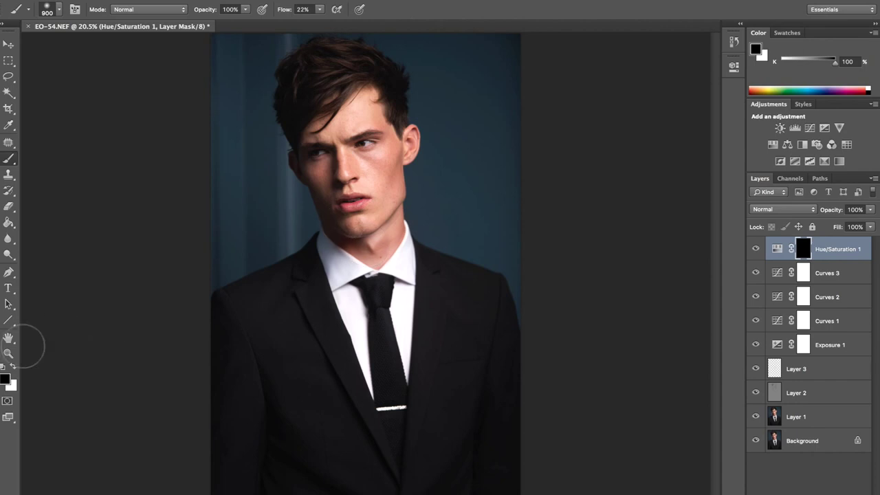
{"action": "left_click", "coordinate": [13, 367]}
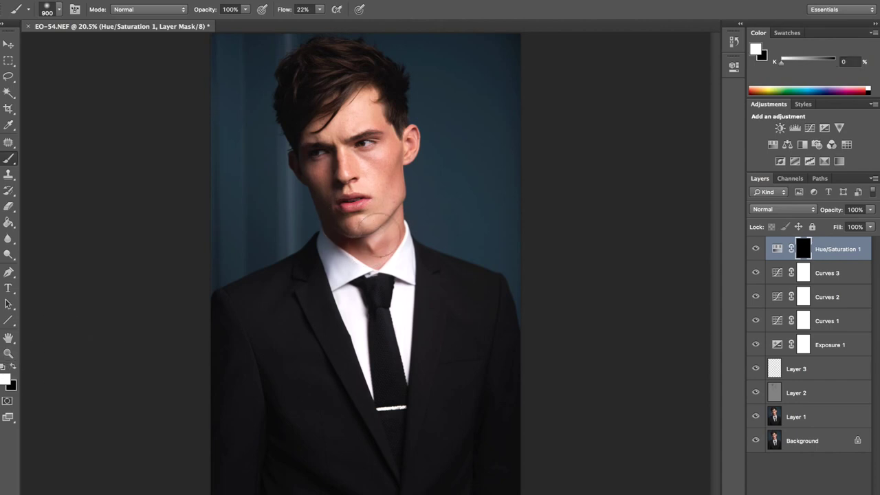
{"action": "mouse_move", "coordinate": [370, 244]}
{"action": "left_mouse_down"}
{"action": "mouse_move", "coordinate": [379, 184]}
{"action": "mouse_move", "coordinate": [356, 121]}
{"action": "mouse_move", "coordinate": [330, 167]}
{"action": "left_mouse_up"}
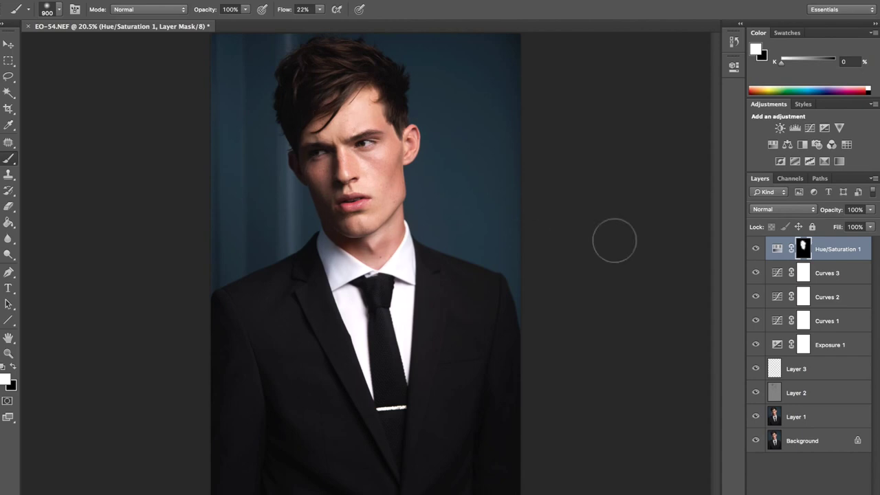
Set the Saturation of the masked Hue/Saturation layer to -8
{"action": "double_click", "coordinate": [777, 249]}
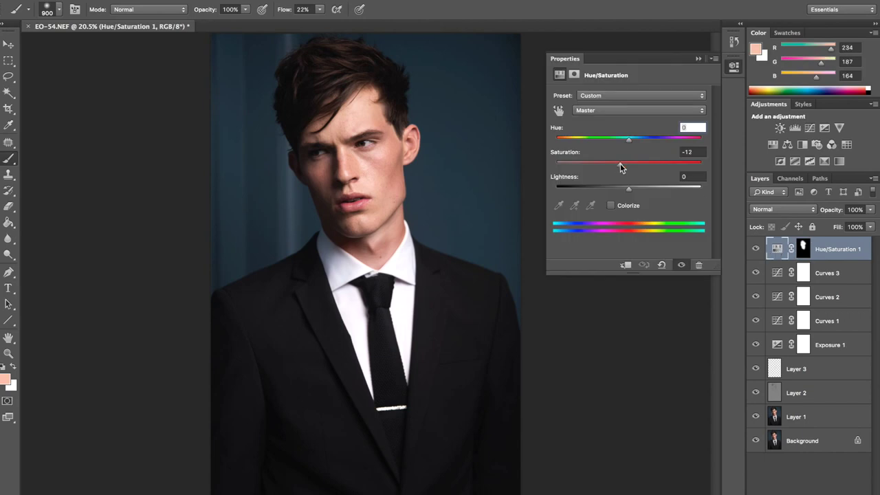
{"action": "left_click_drag", "start_coordinate": [621, 163], "coordinate": [623, 164]}
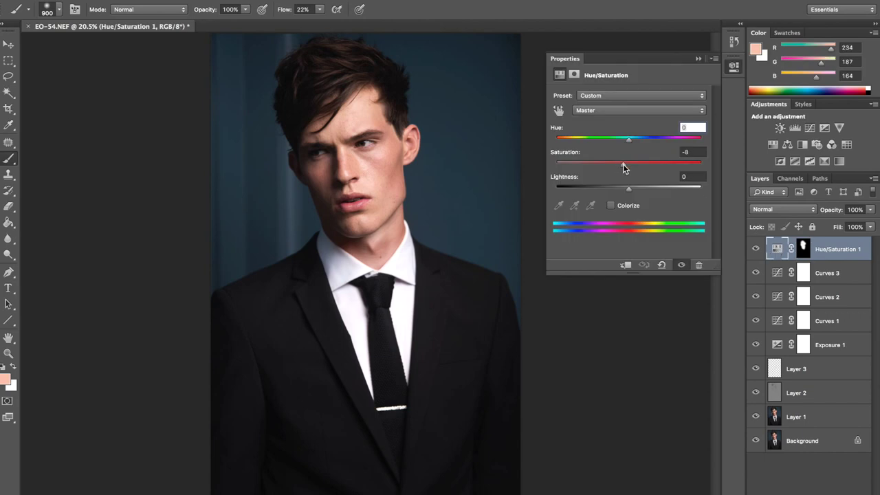
{"action": "left_click", "coordinate": [699, 60]}
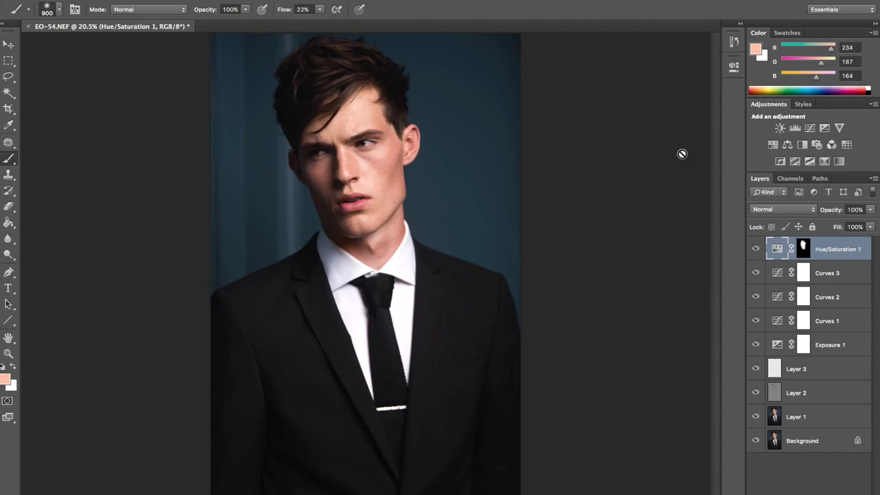
Apply Smart Sharpen to Layer 1 with Amount 95%, Radius 3.0 px and Gaussian Blur removal, checking the eye and nose in the preview
{"action": "left_click", "coordinate": [793, 416]}
{"action": "left_click", "coordinate": [282, 0]}
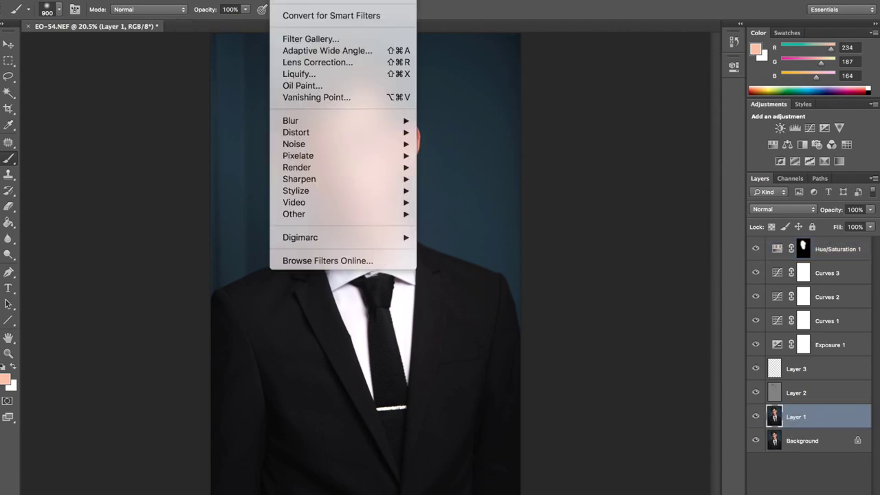
{"action": "mouse_move", "coordinate": [321, 179]}
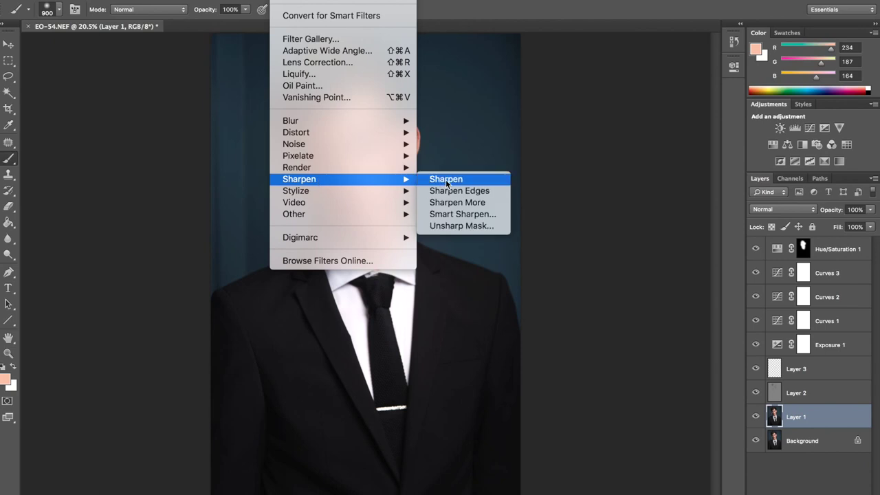
{"action": "left_click", "coordinate": [451, 211]}
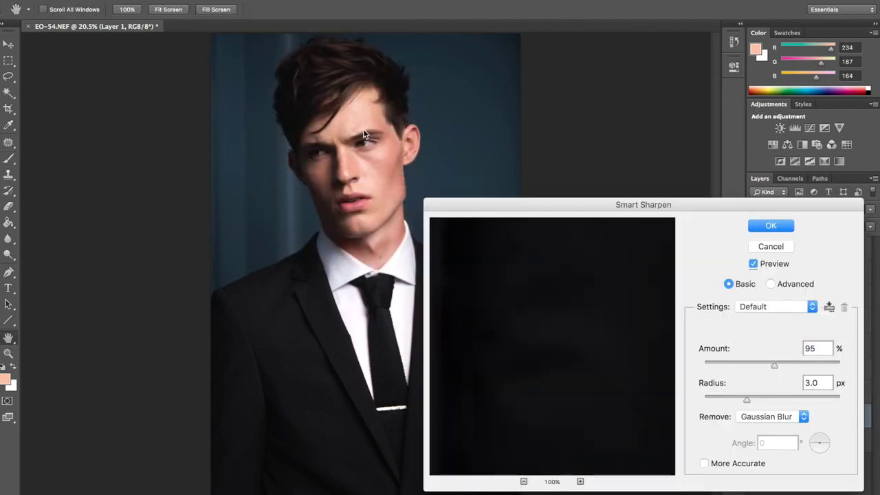
{"action": "left_click", "coordinate": [368, 135]}
{"action": "left_click_drag", "start_coordinate": [538, 365], "coordinate": [605, 303]}
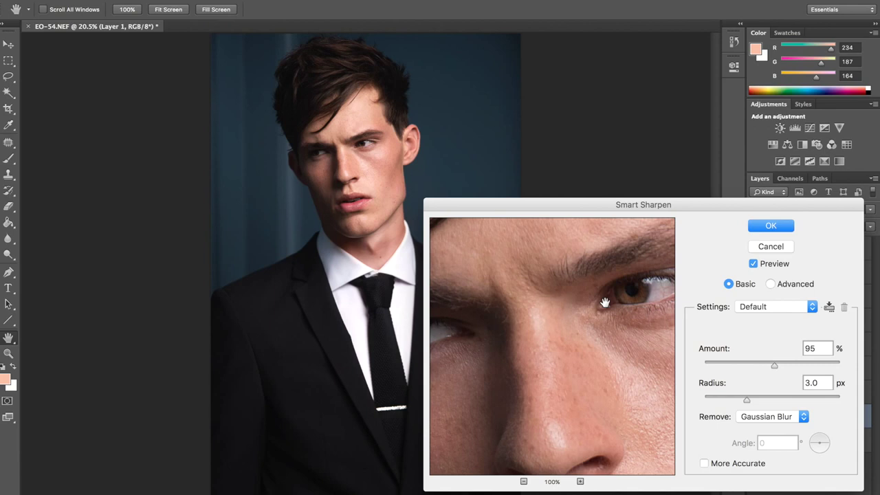
{"action": "left_click_drag", "start_coordinate": [599, 310], "coordinate": [515, 257]}
{"action": "left_click_drag", "start_coordinate": [574, 360], "coordinate": [581, 401]}
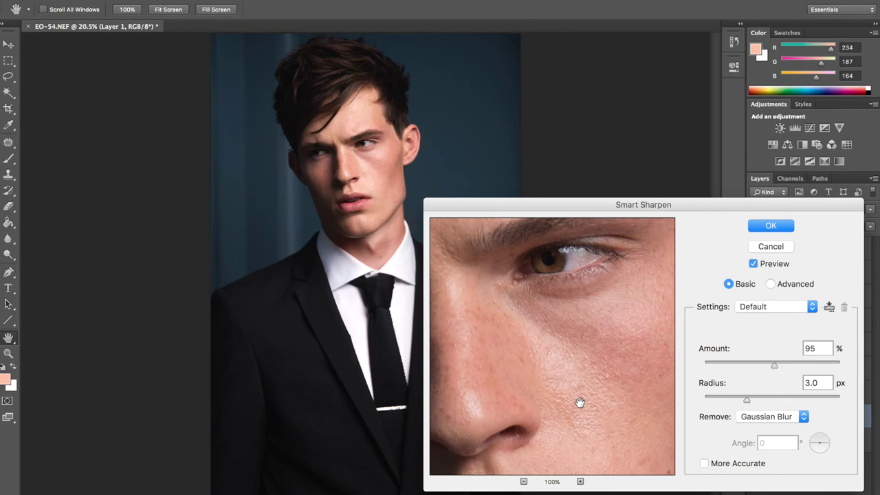
{"action": "left_click_drag", "start_coordinate": [534, 309], "coordinate": [564, 309]}
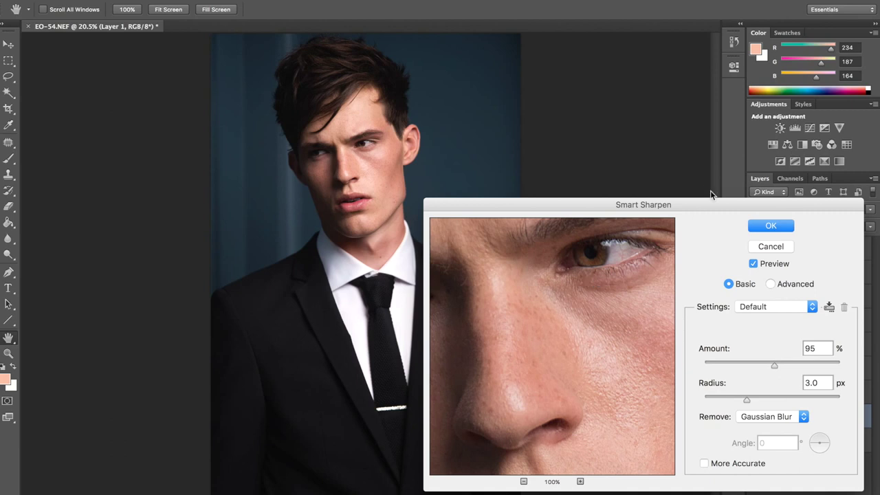
{"action": "left_click", "coordinate": [757, 226]}
Group all layers above the Background and compare the portrait with the group hidden and shown
{"action": "key", "text": "b"}
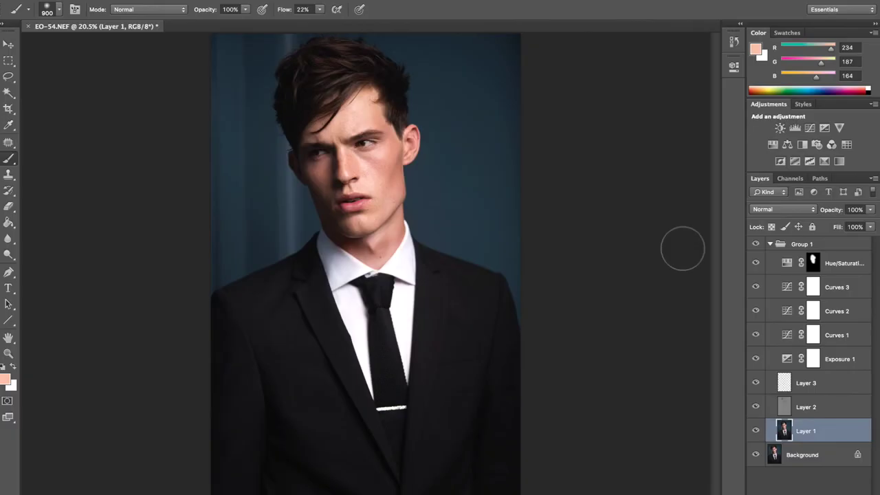
{"action": "left_click", "coordinate": [755, 246]}
{"action": "left_click", "coordinate": [755, 246]}
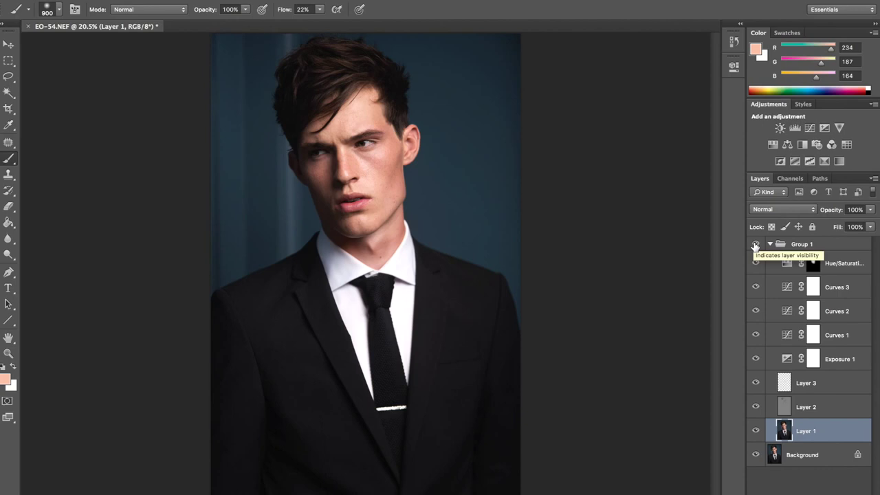
Examine the retouched face up close
{"action": "scroll", "coordinate": [371, 222], "scroll_direction": "up", "scroll_amount": 2}
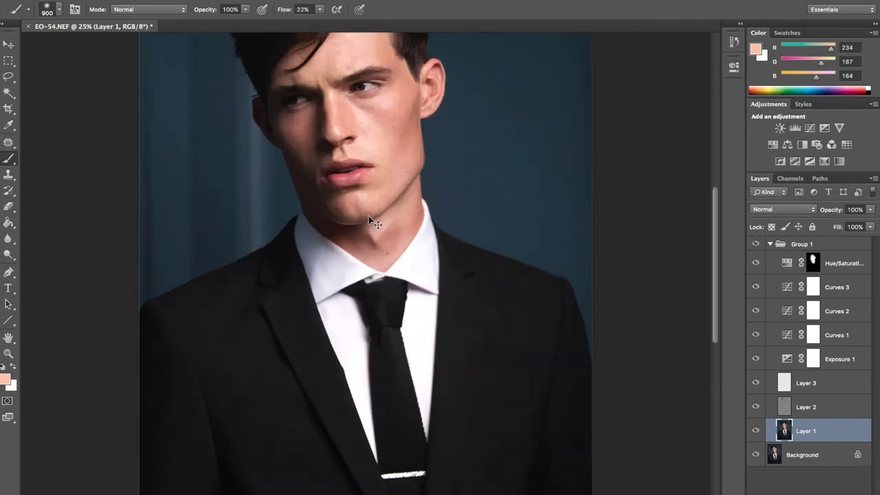
{"action": "scroll", "coordinate": [372, 222], "scroll_direction": "up", "scroll_amount": 1}
{"action": "scroll", "coordinate": [371, 222], "scroll_direction": "up", "scroll_amount": 2}
{"action": "scroll", "coordinate": [406, 209], "scroll_direction": "up", "scroll_amount": 3}
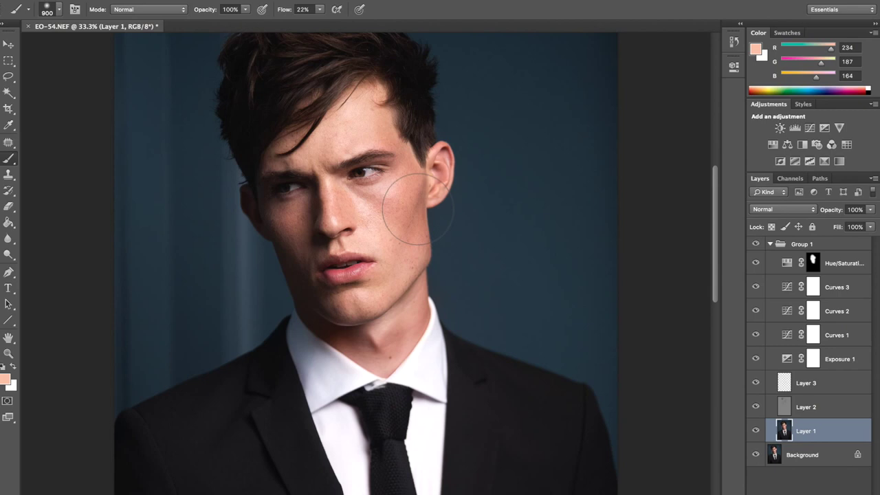
{"action": "scroll", "coordinate": [417, 208], "scroll_direction": "up", "scroll_amount": 1}
{"action": "scroll", "coordinate": [412, 206], "scroll_direction": "up", "scroll_amount": 2}
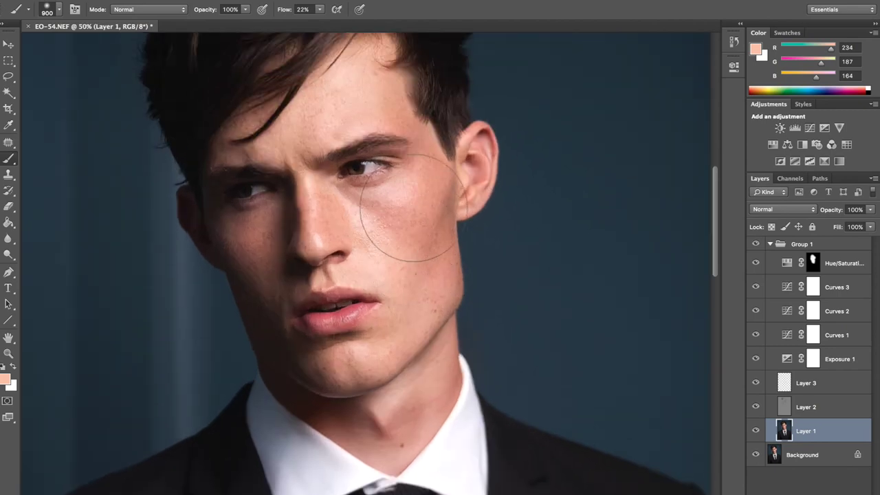
{"action": "scroll", "coordinate": [411, 208], "scroll_direction": "up", "scroll_amount": 2}
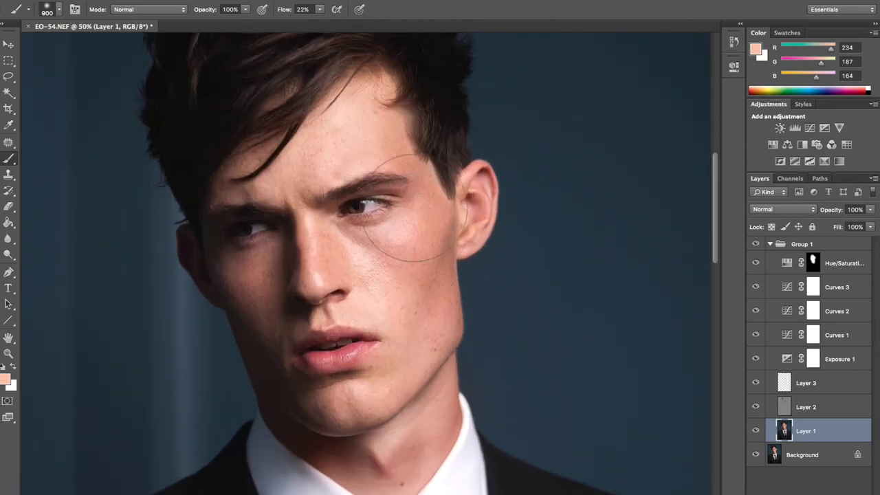